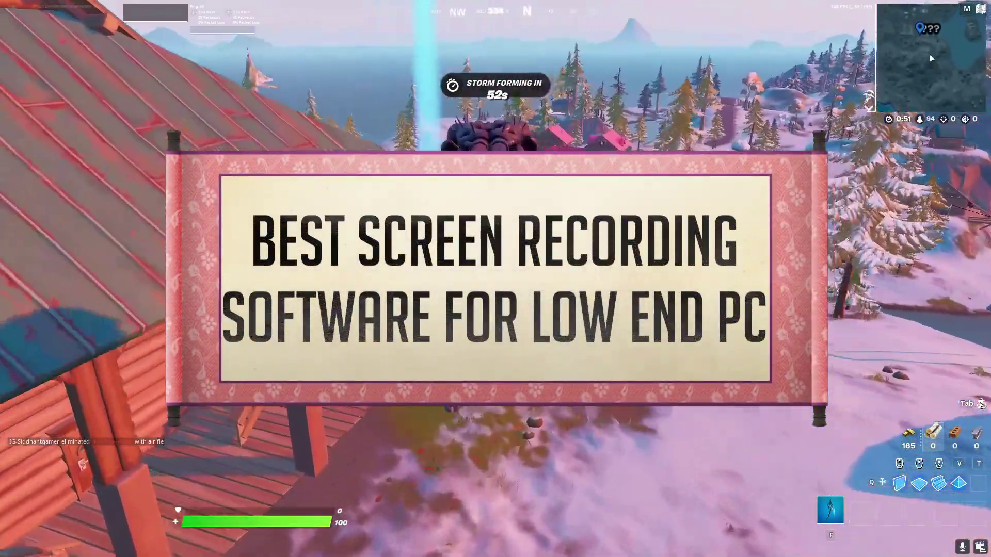
- Pick up the Ranger Assault Rifle and pickaxe the Camp Cuddle deck and cabin objects for wood
key(e)
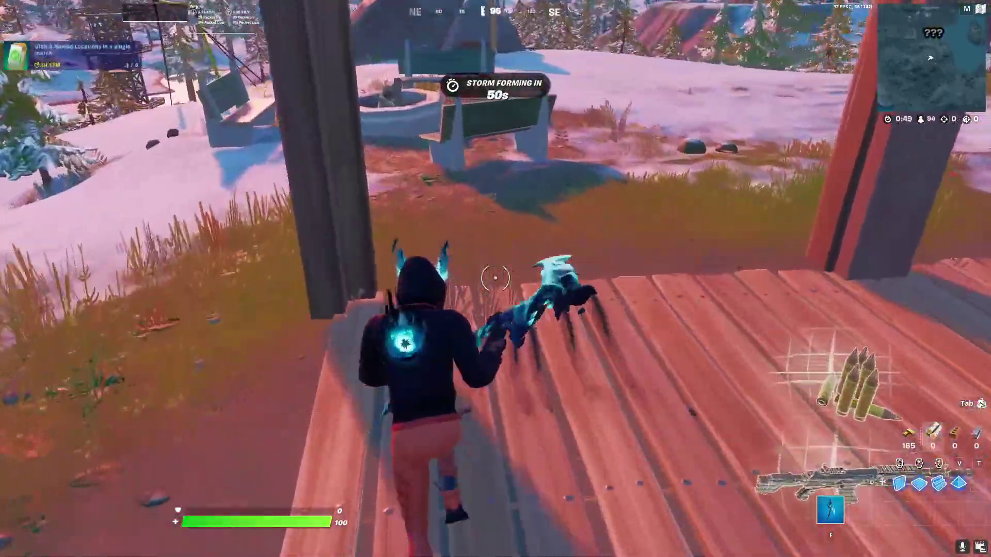
key(w)
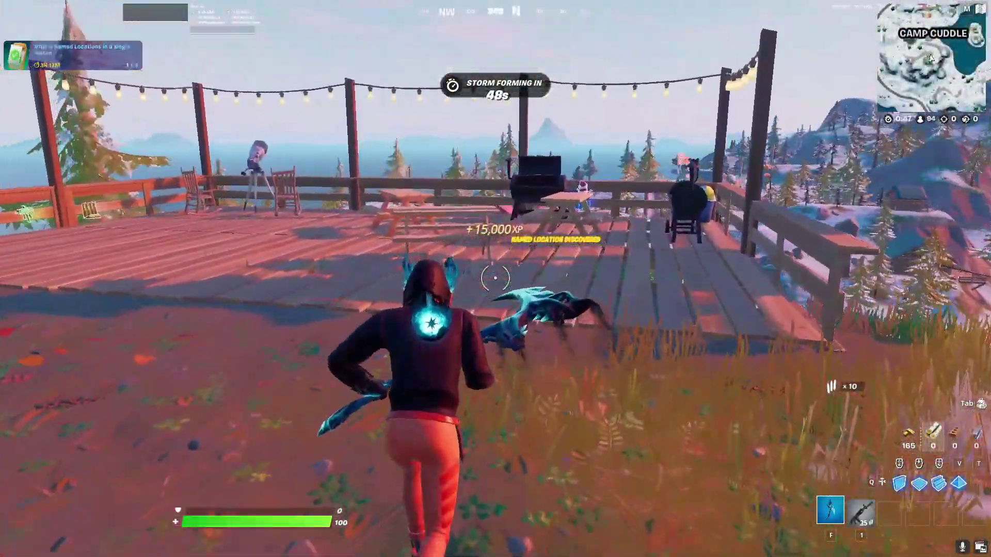
click(496, 278)
click(496, 279)
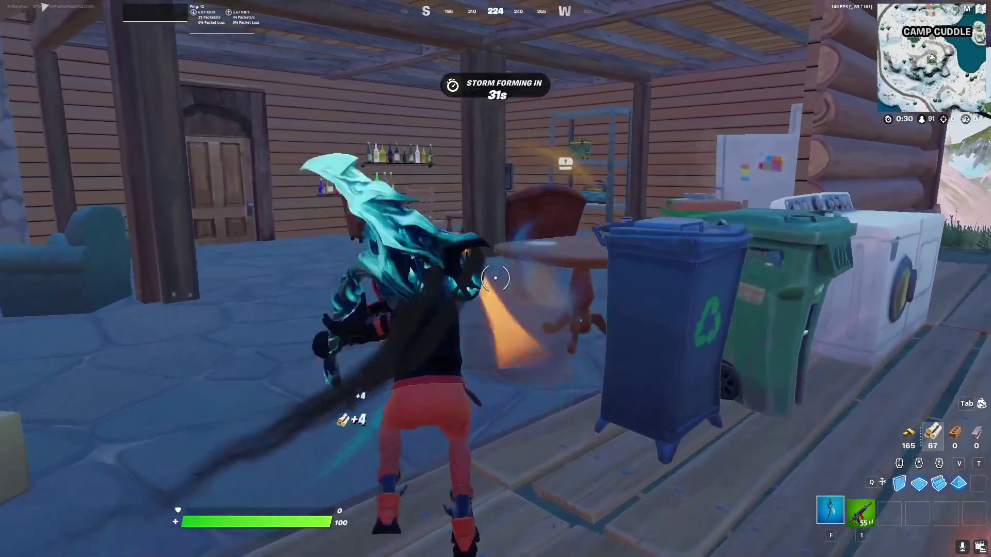
click(495, 279)
click(496, 279)
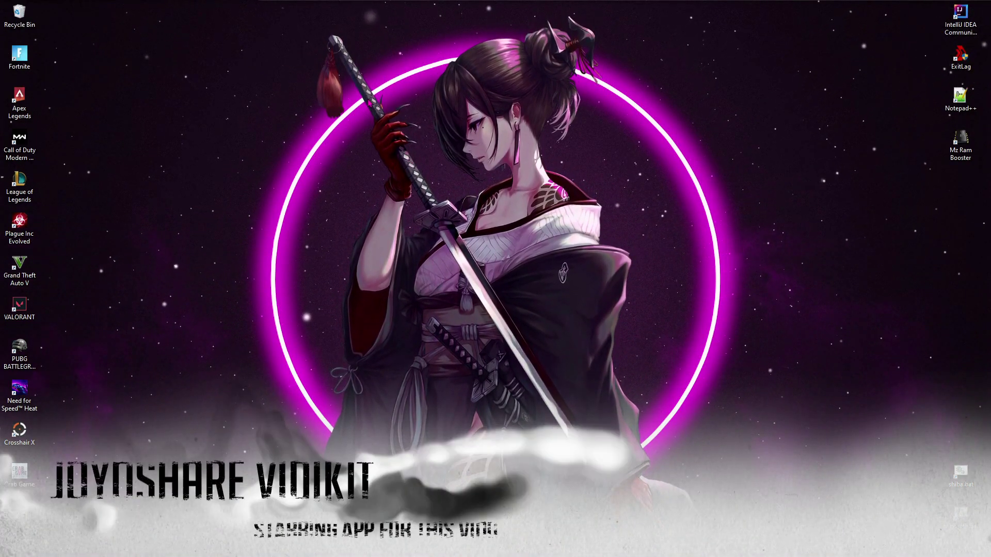
- Alt+Tab from Fortnite to the Joyoshare VidiKit window
key(alt+Tab)
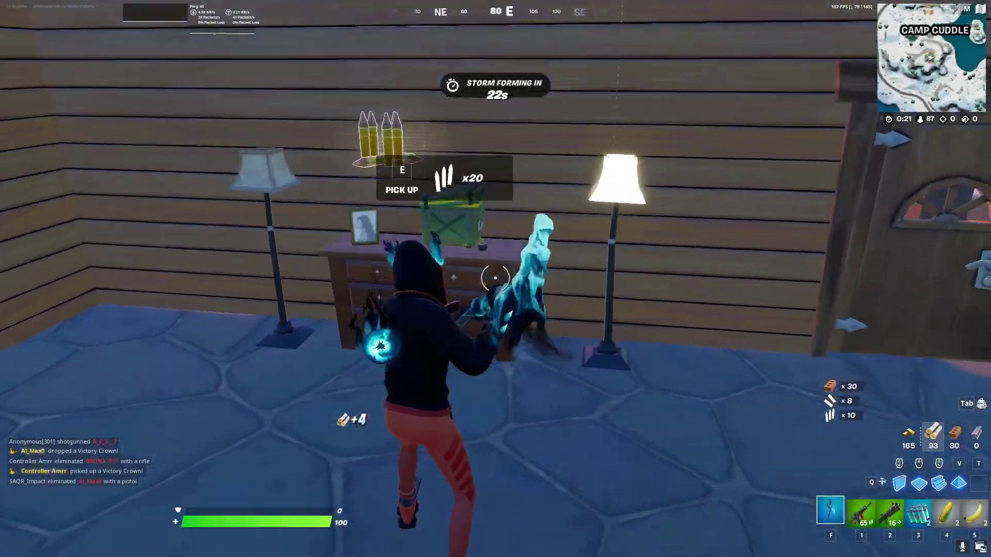
- Loot the ammo box and light ammo while walking into the house's bedroom
key(e)
key(w)
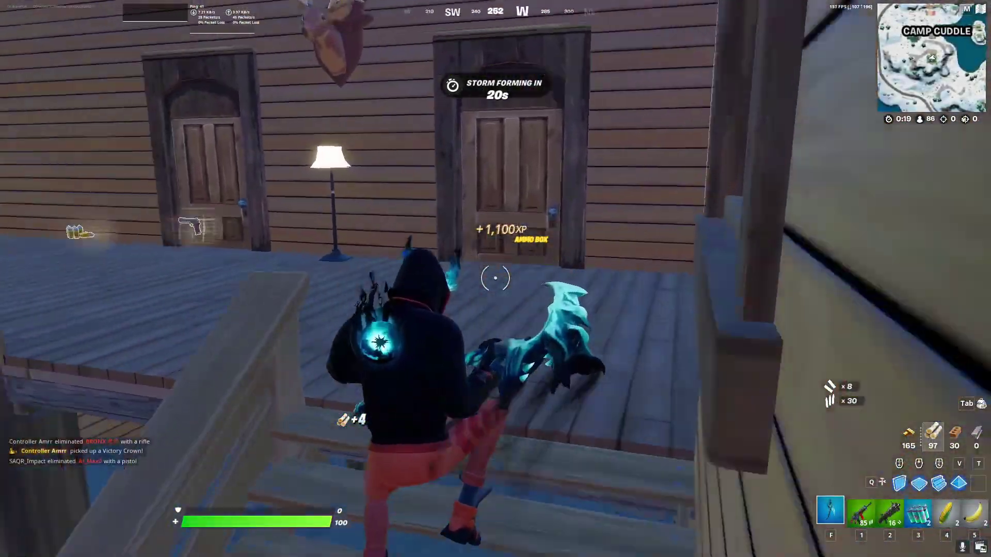
key(w)
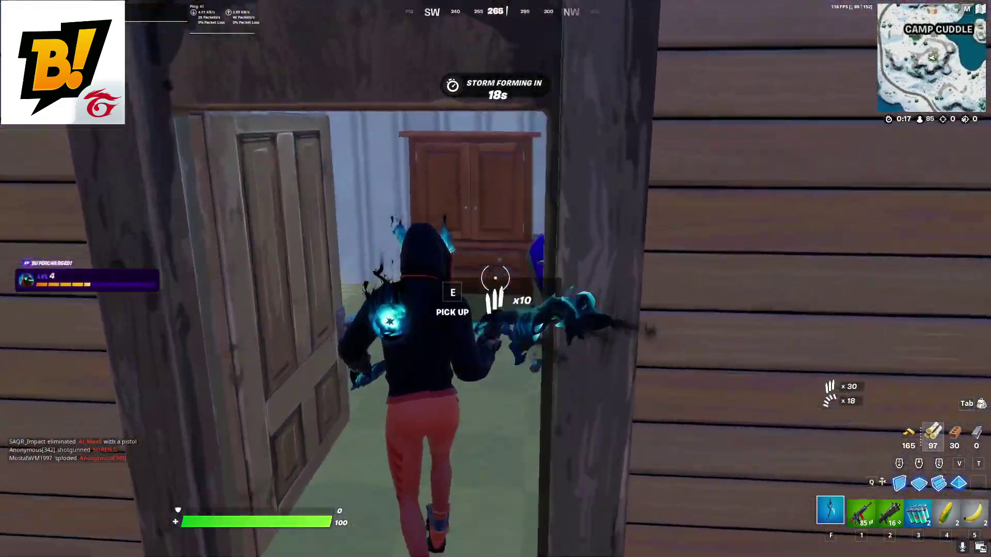
key(e)
key(w)
- Break the bedroom furniture with the pickaxe for wood, then head toward the rifle
click(495, 278)
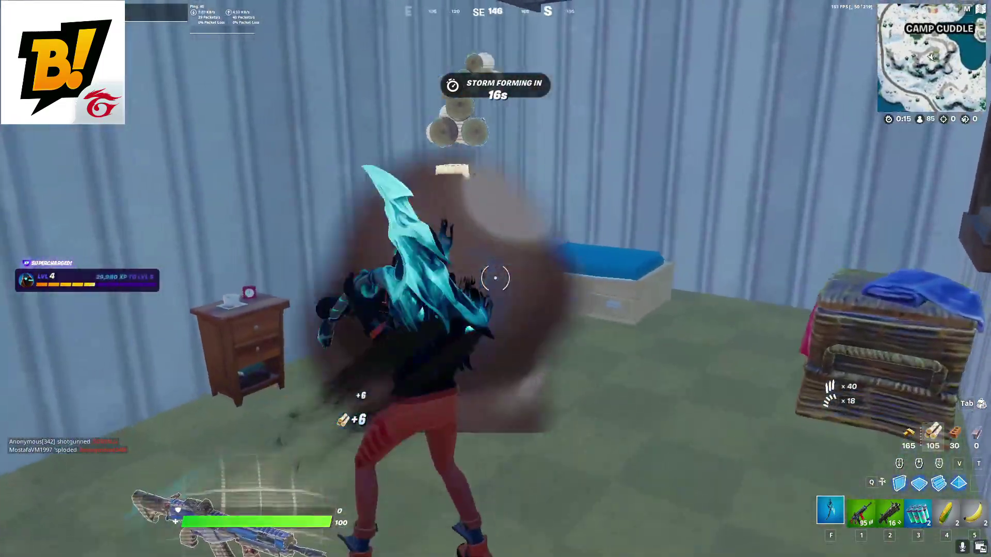
click(495, 278)
click(495, 278)
click(495, 278)
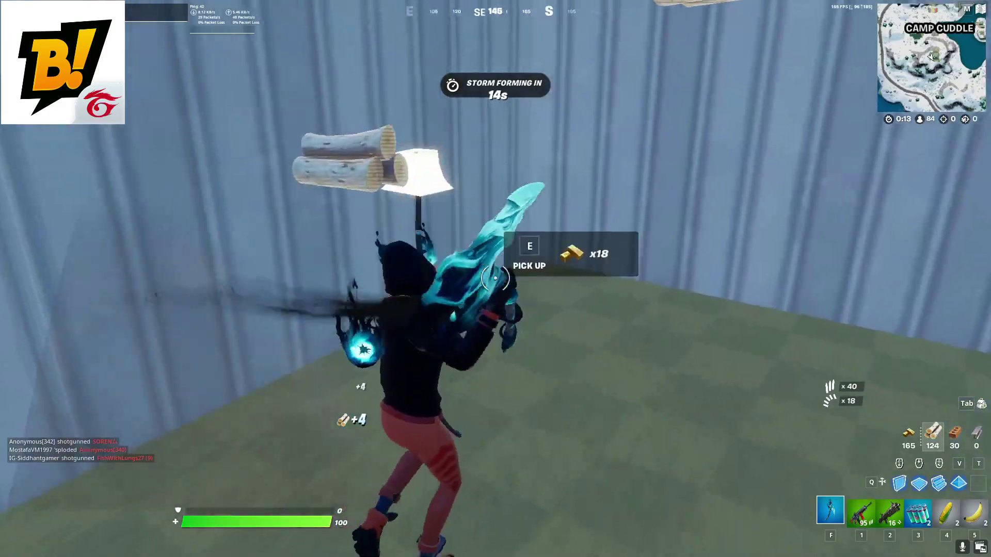
key(w)
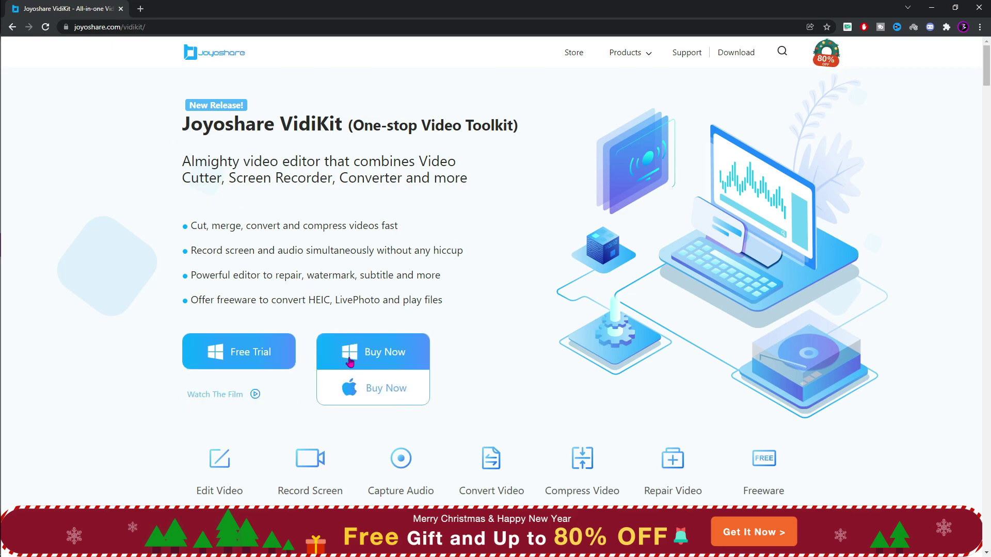
- Download the VidiKit free trial and run VidiKit (1).exe from the download shelf
click(262, 356)
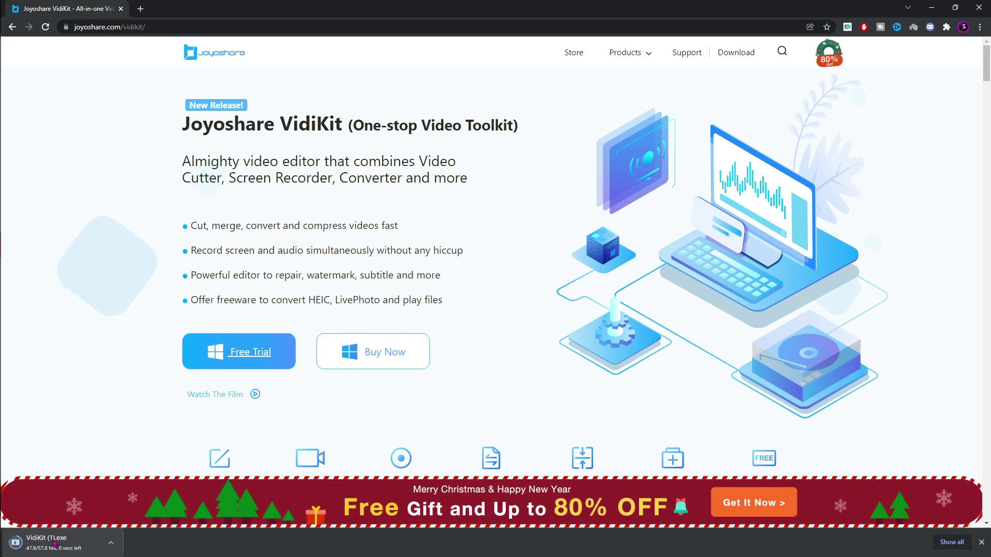
click(55, 542)
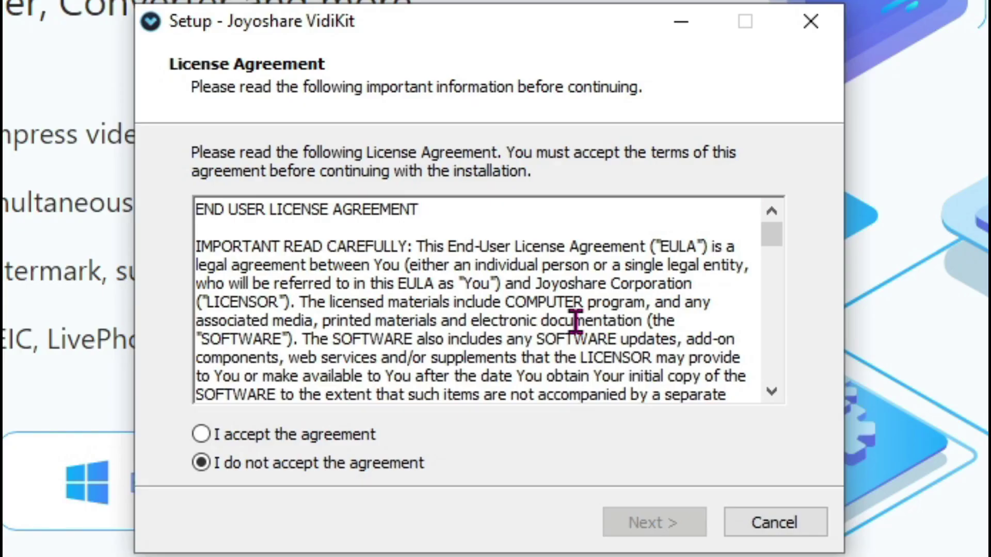
- Accept the VidiKit license agreement and move on to the install location page
click(214, 439)
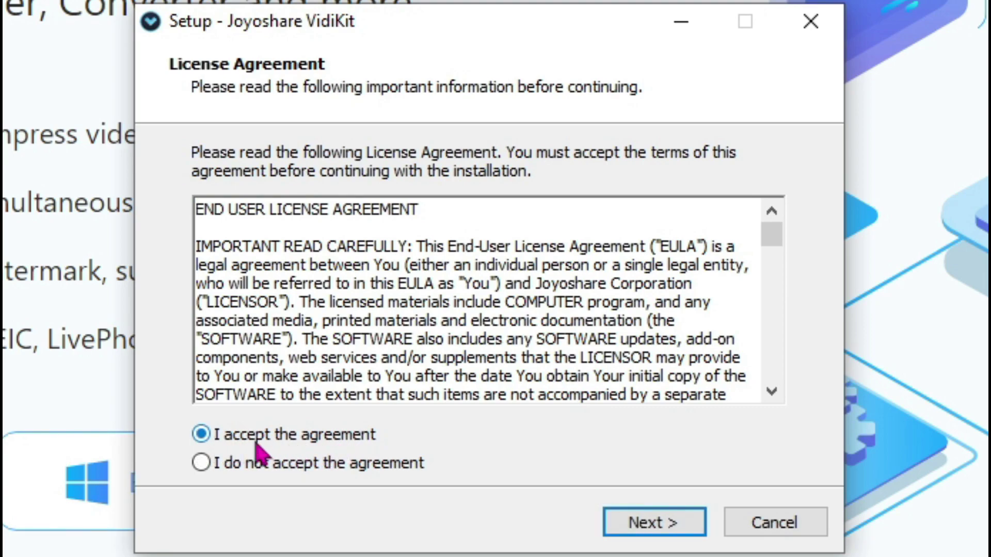
click(646, 524)
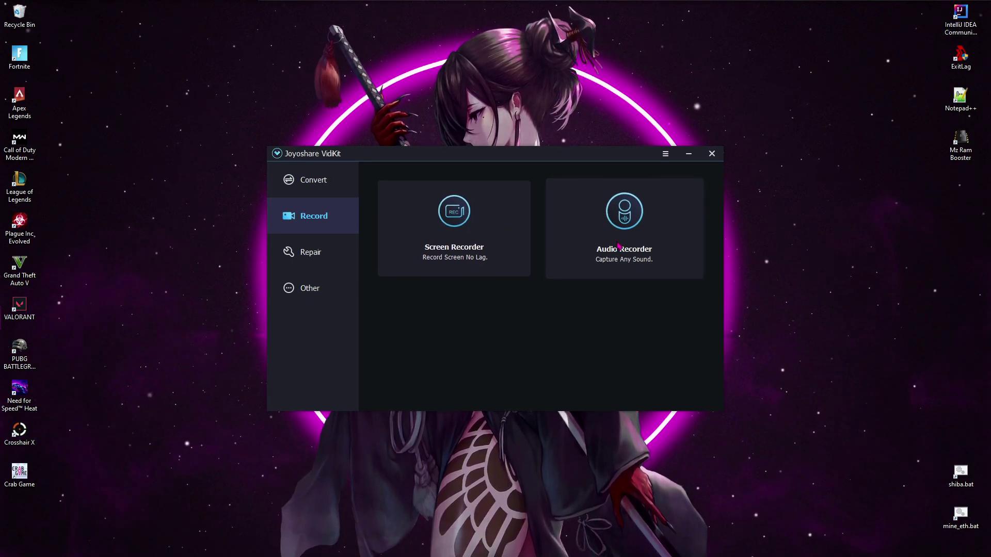
- Open the Screen Recorder card in VidiKit's Record section
click(428, 223)
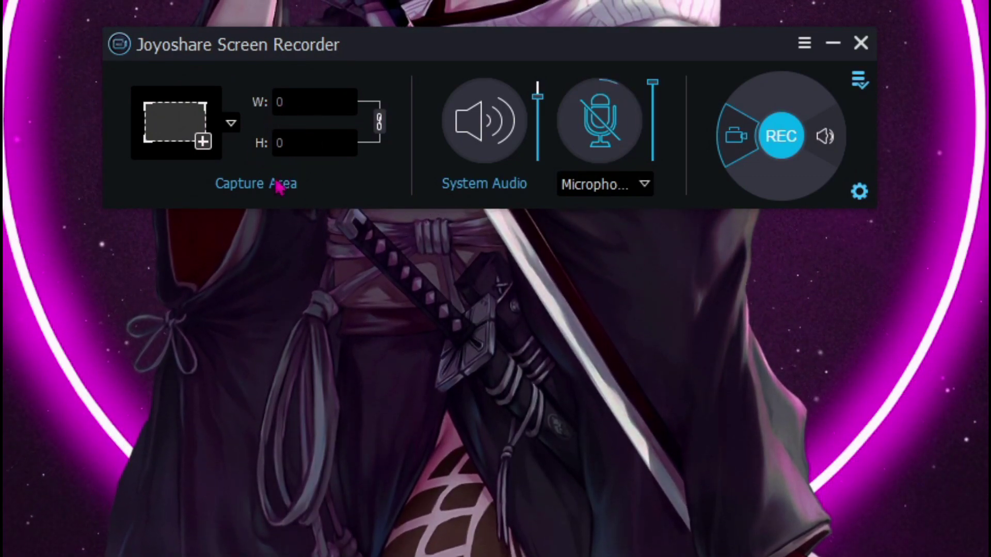
- Set the capture area to full screen, correcting the width to 1920
click(209, 146)
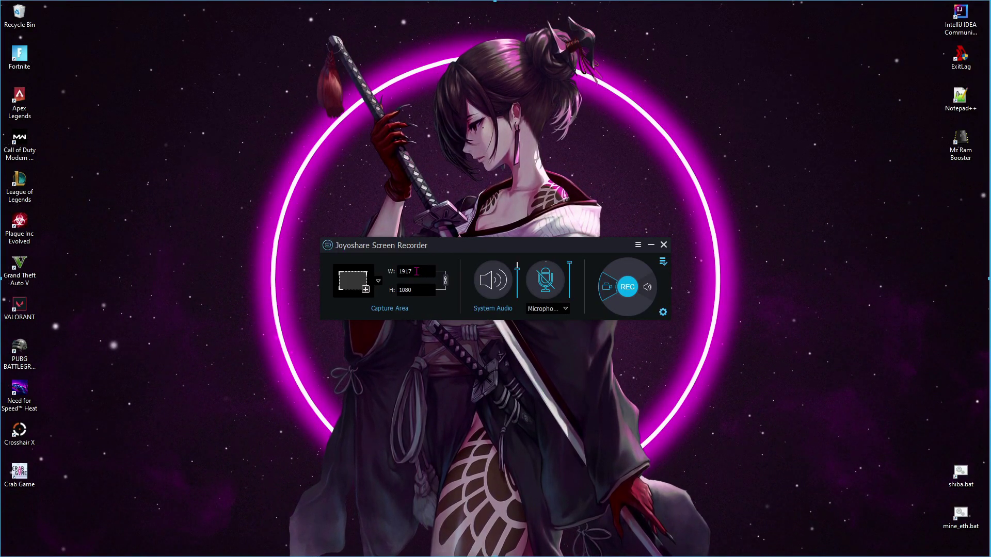
drag(423, 273, 405, 272)
text(20)
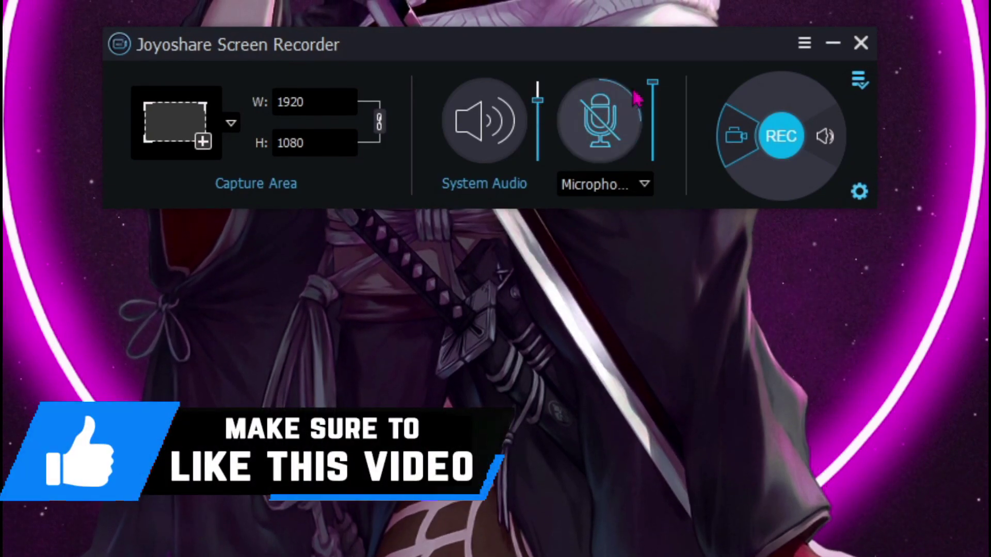
- Select Microphone (HyperX Quadcast), then toggle audio-only and video modes, ending on video
click(631, 186)
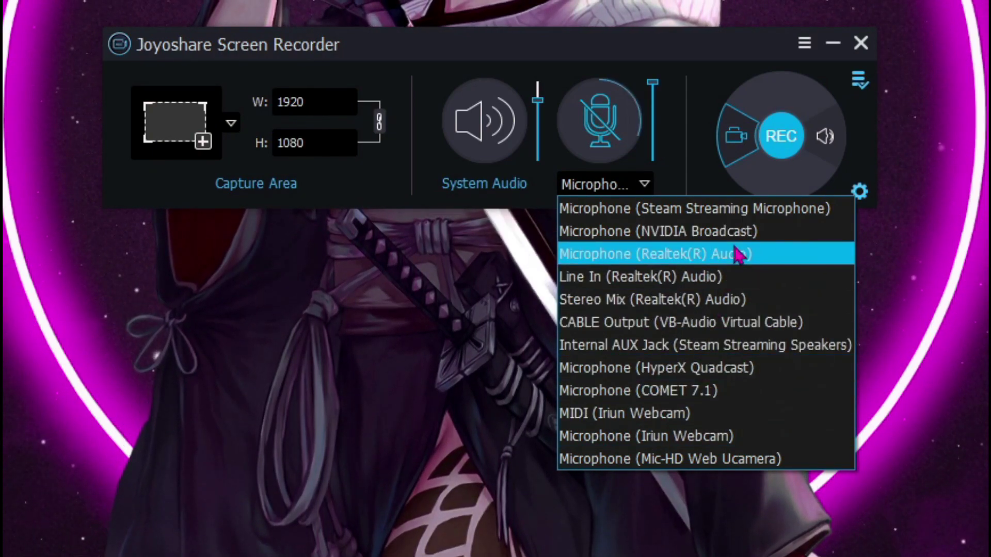
click(720, 369)
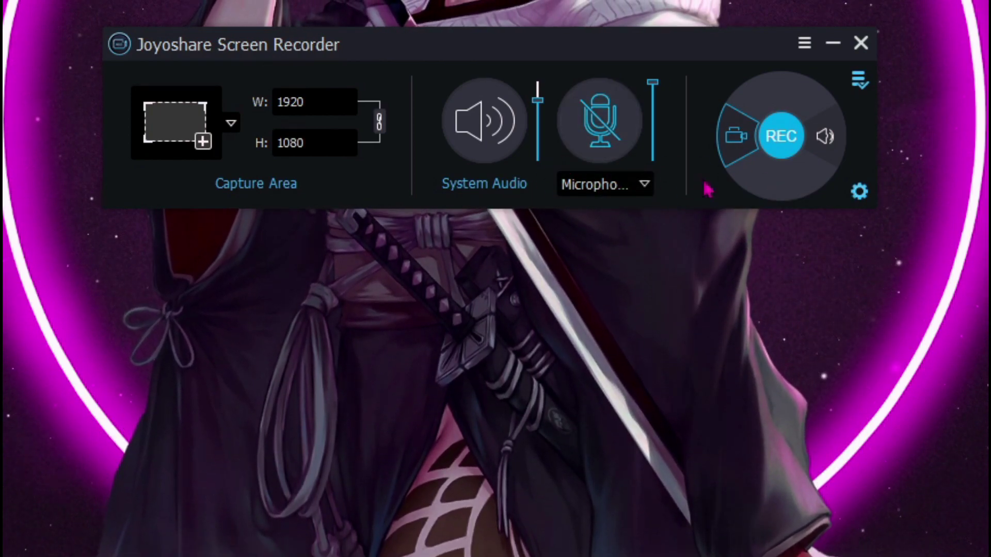
click(821, 138)
click(753, 148)
click(821, 152)
click(742, 146)
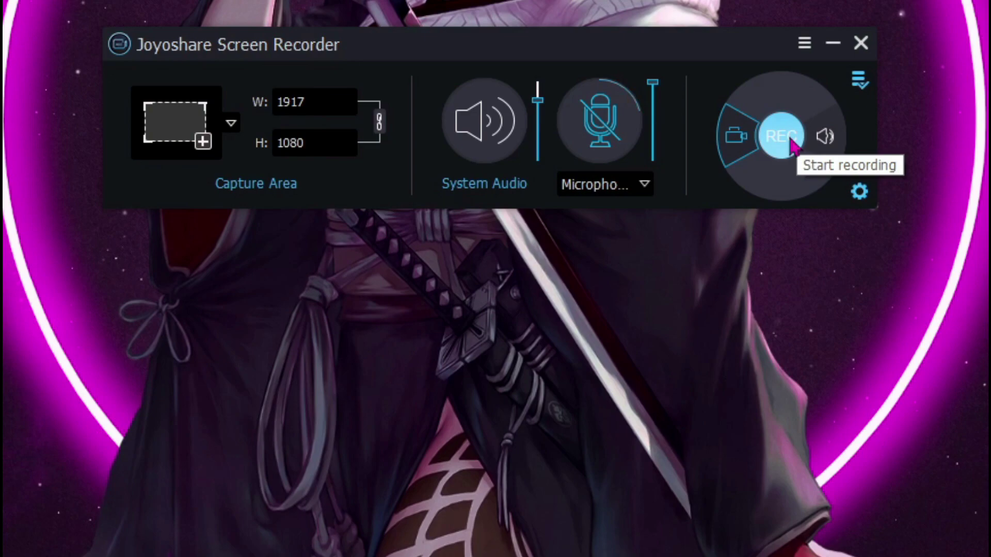
- Open the recorder Options and the Format: MP4 field's General Video list
click(860, 196)
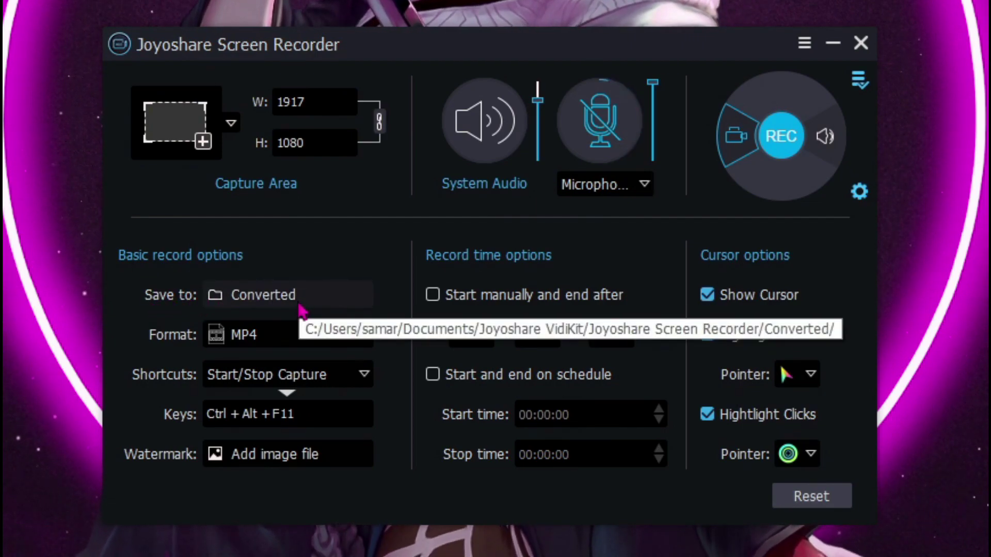
click(271, 331)
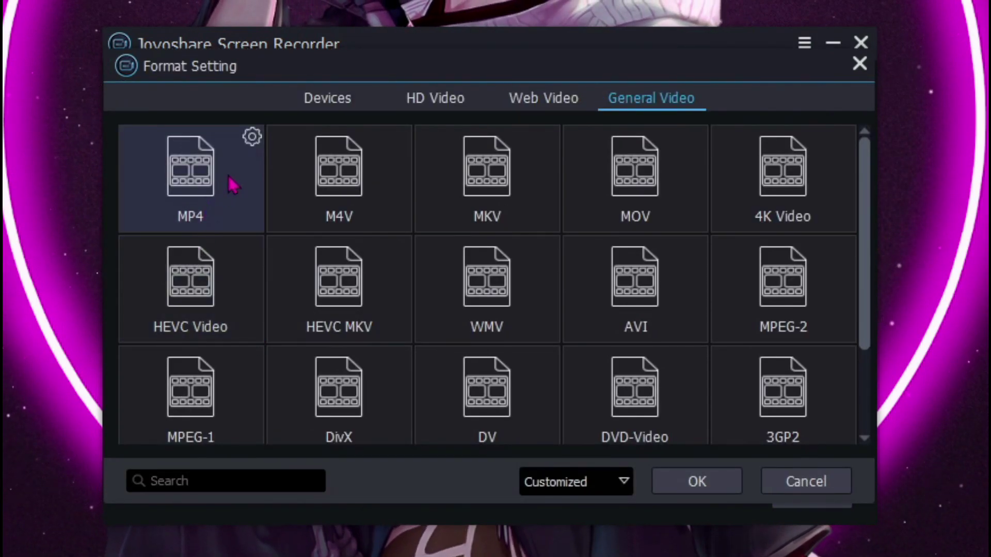
- Set MP4 to 60 fps, keep bit rate and quality on Auto, and confirm
click(253, 138)
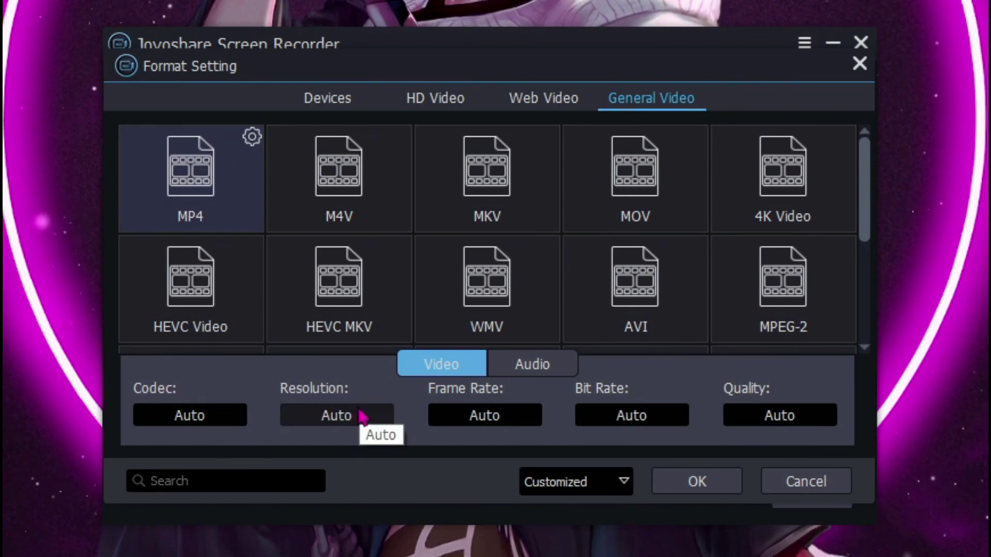
click(484, 415)
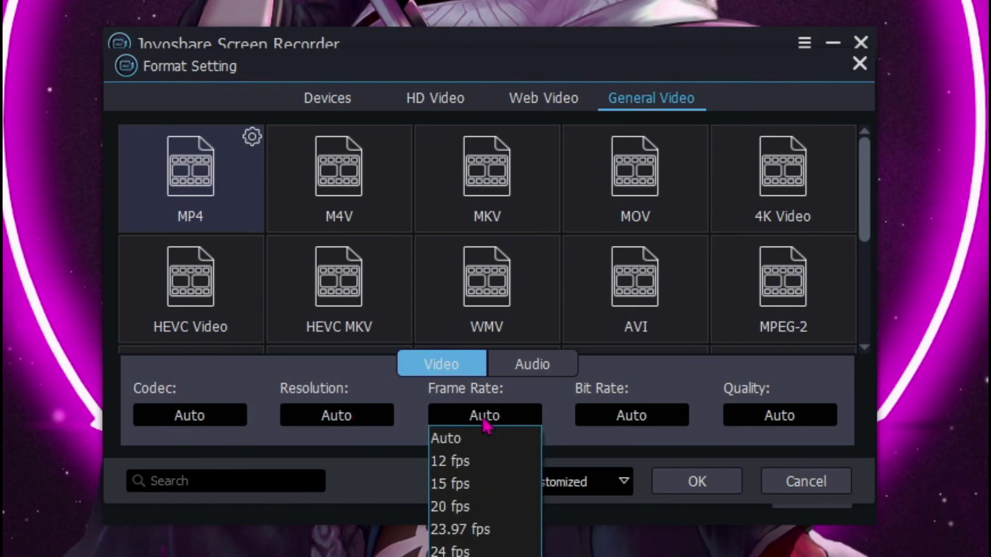
click(464, 555)
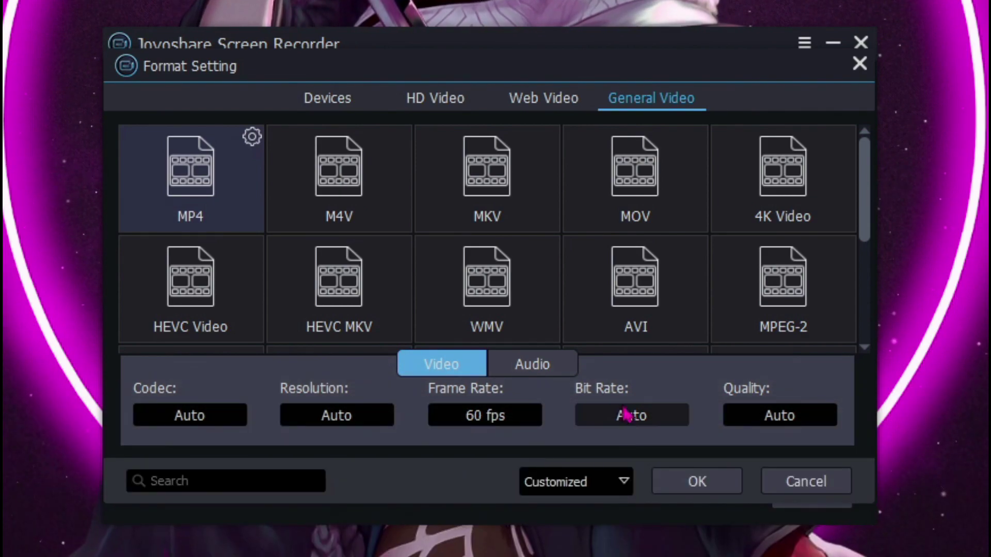
click(630, 418)
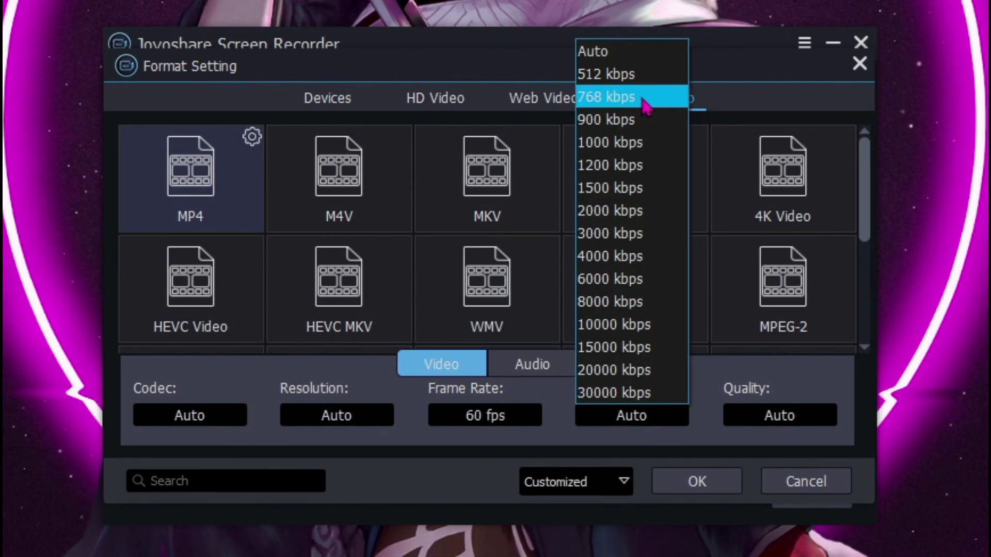
click(703, 395)
click(781, 417)
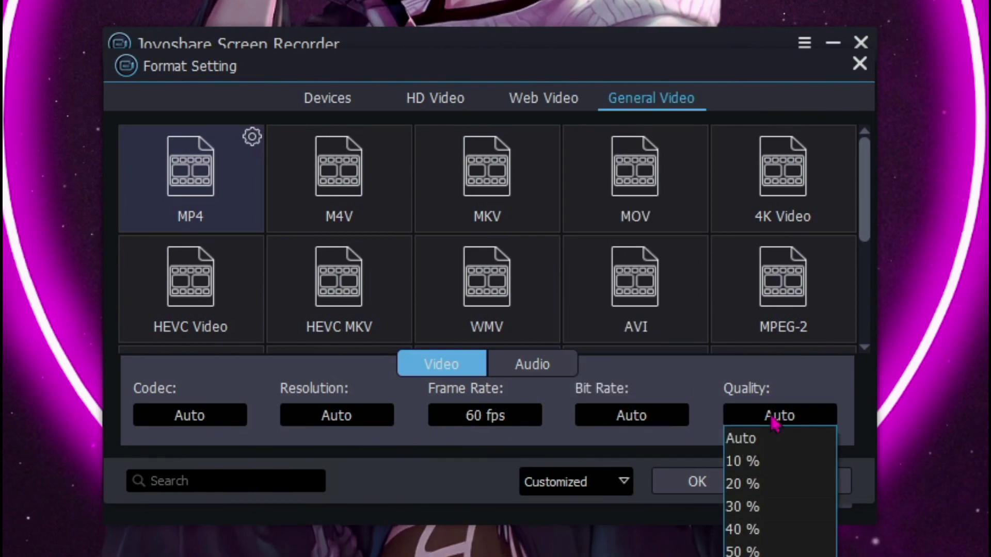
click(769, 439)
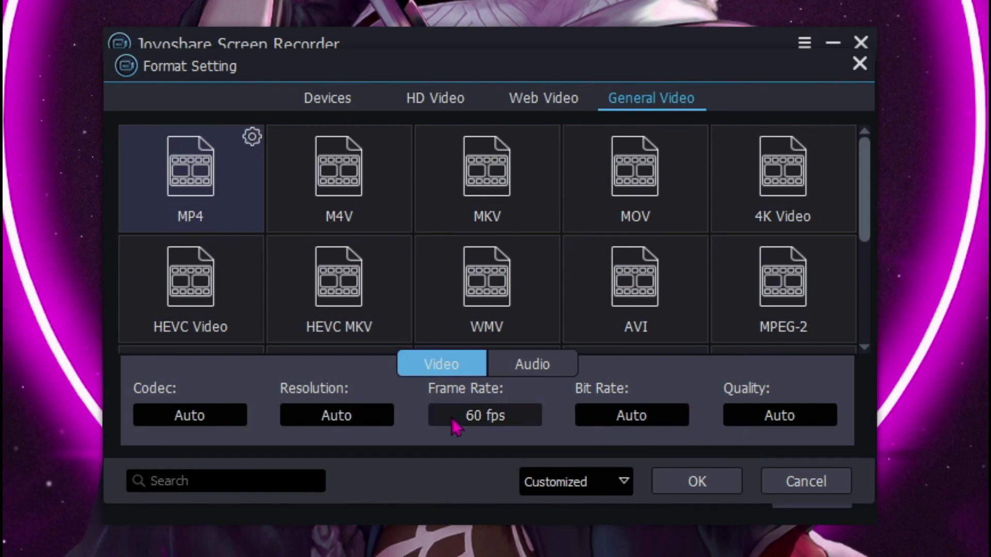
click(692, 485)
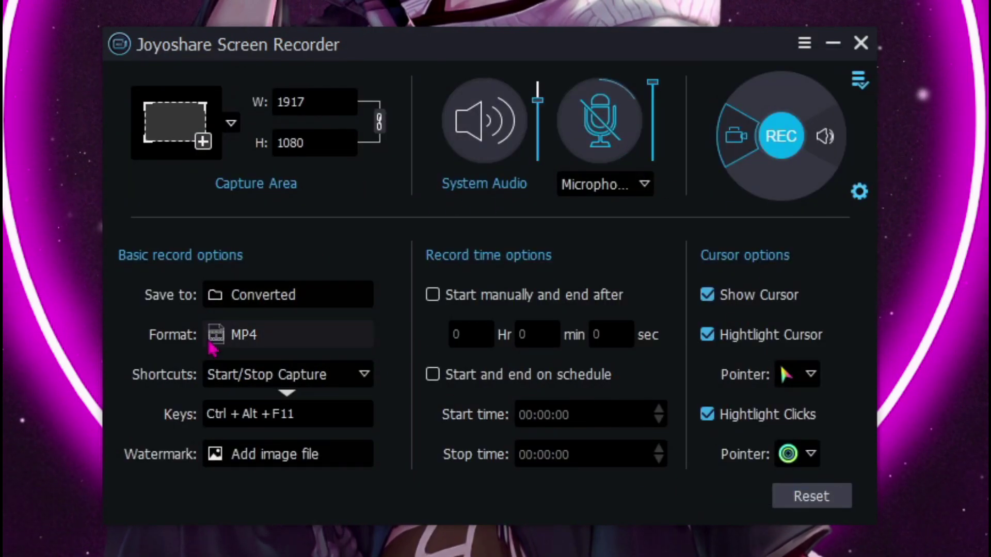
click(253, 376)
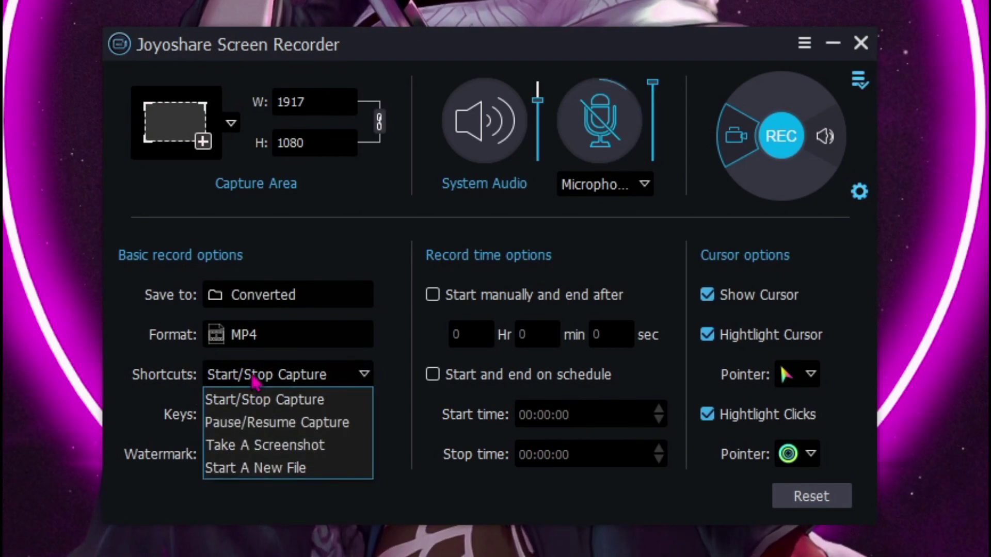
click(253, 381)
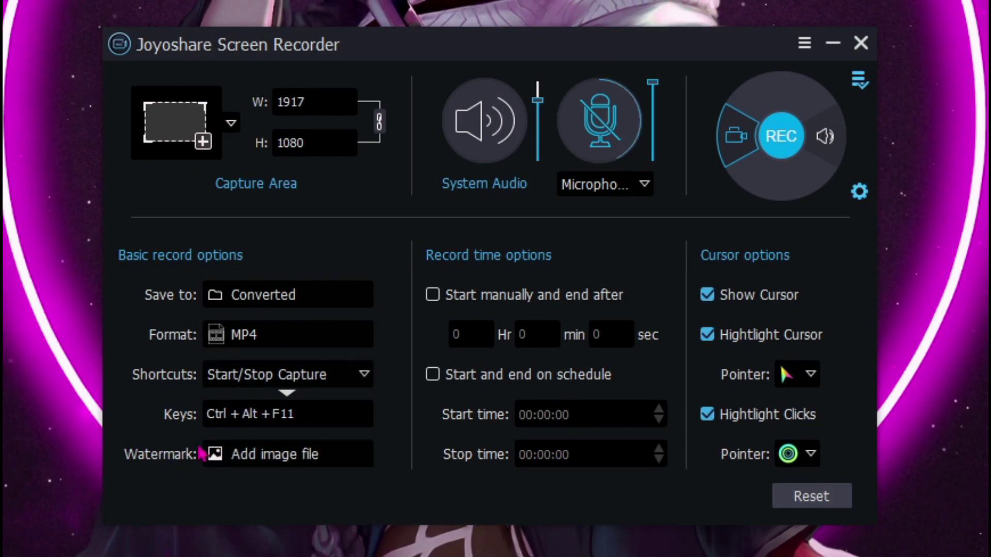
- Place the Sat-104-Trans.png watermark bottom-right with 49% transparency and 38% scale
click(236, 465)
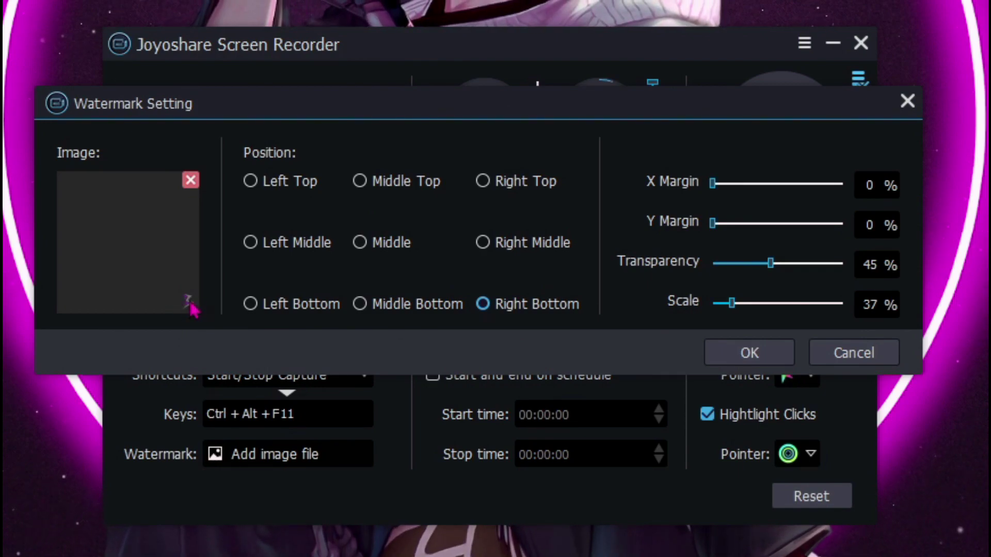
mouse_move(732, 303)
mouse_down()
mouse_move(771, 308)
mouse_move(718, 305)
mouse_move(733, 304)
mouse_up()
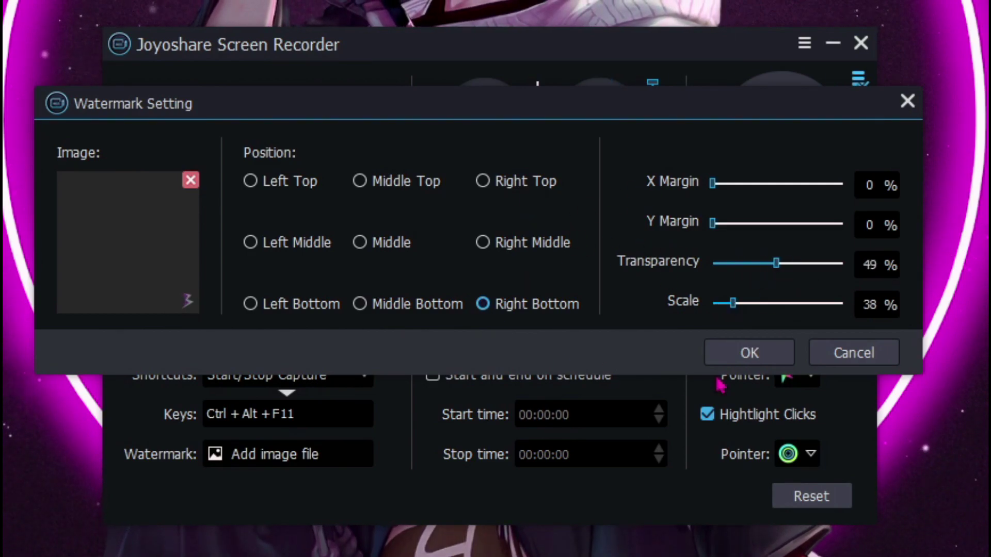
click(746, 355)
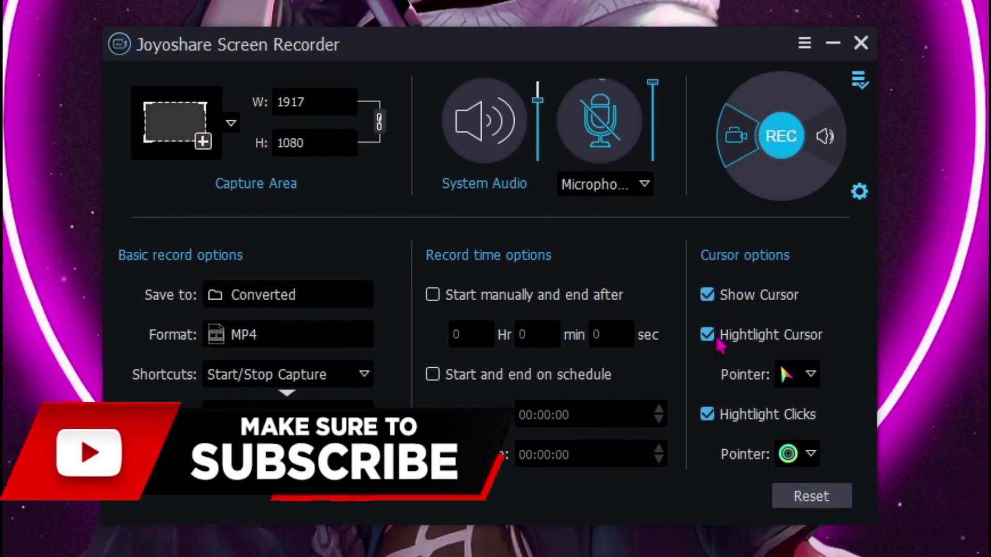
click(787, 375)
click(852, 314)
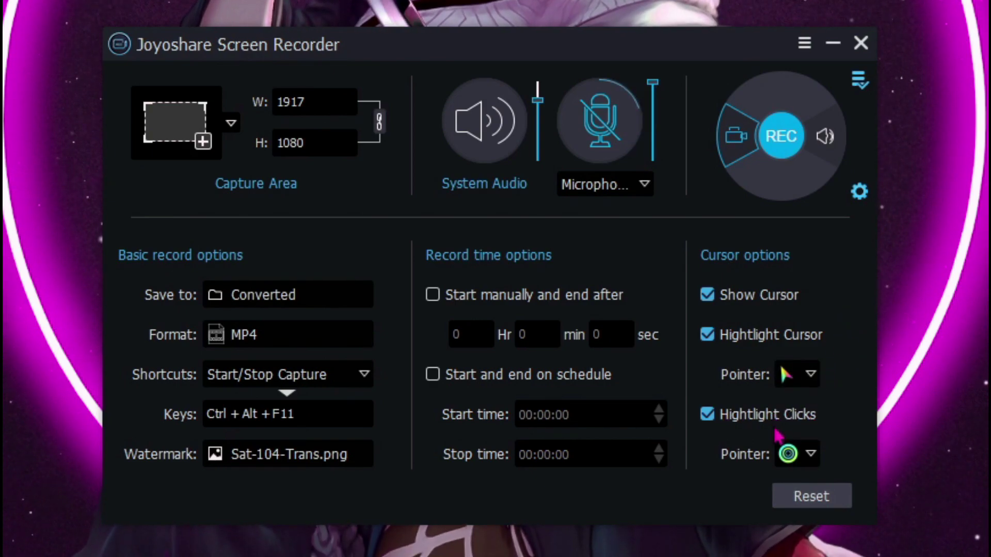
click(791, 454)
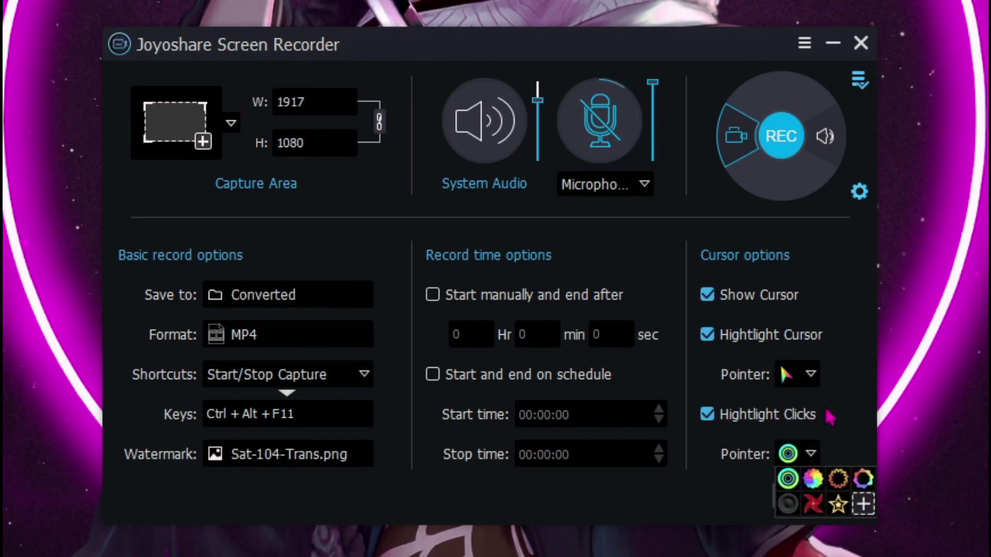
click(706, 414)
click(707, 414)
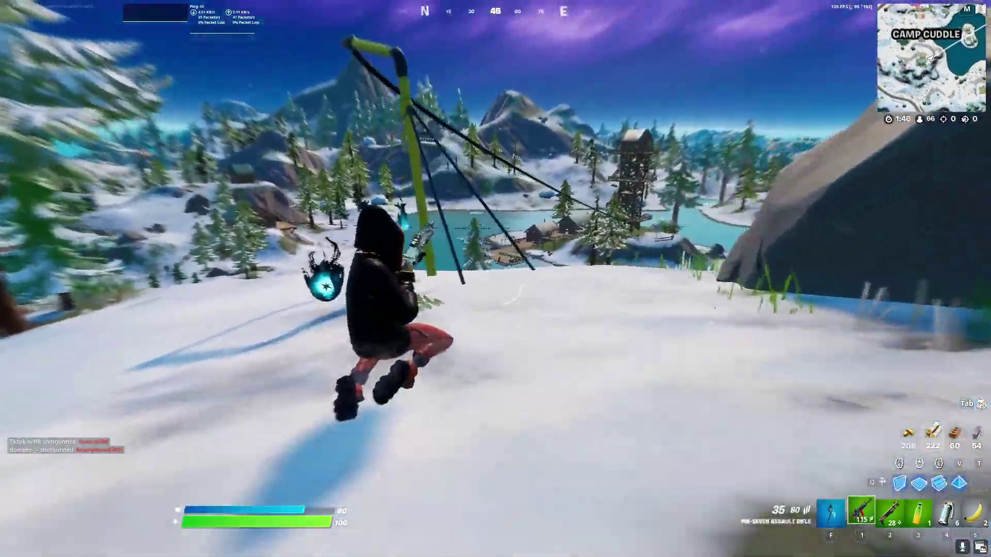
- Switch to the assault rifle, aim down sights and fire repeatedly at the enemy on the dock
key(1)
right_click(495, 279)
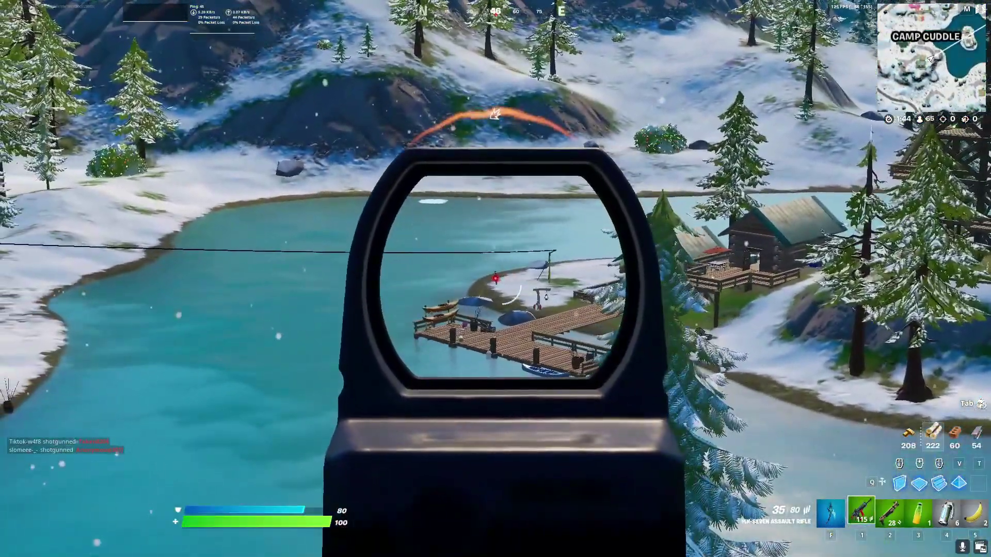
click(496, 279)
click(495, 278)
click(495, 278)
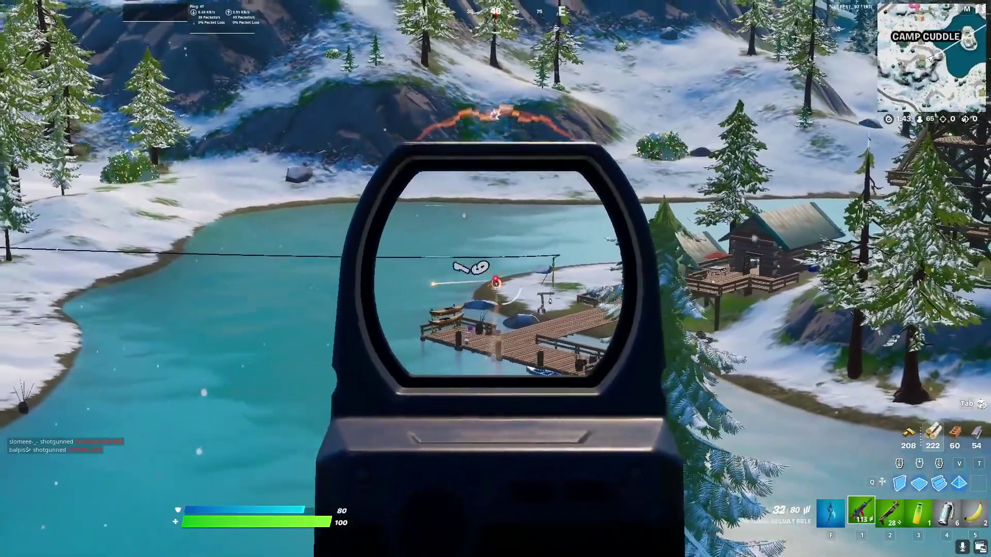
click(495, 278)
click(496, 279)
click(495, 279)
click(496, 279)
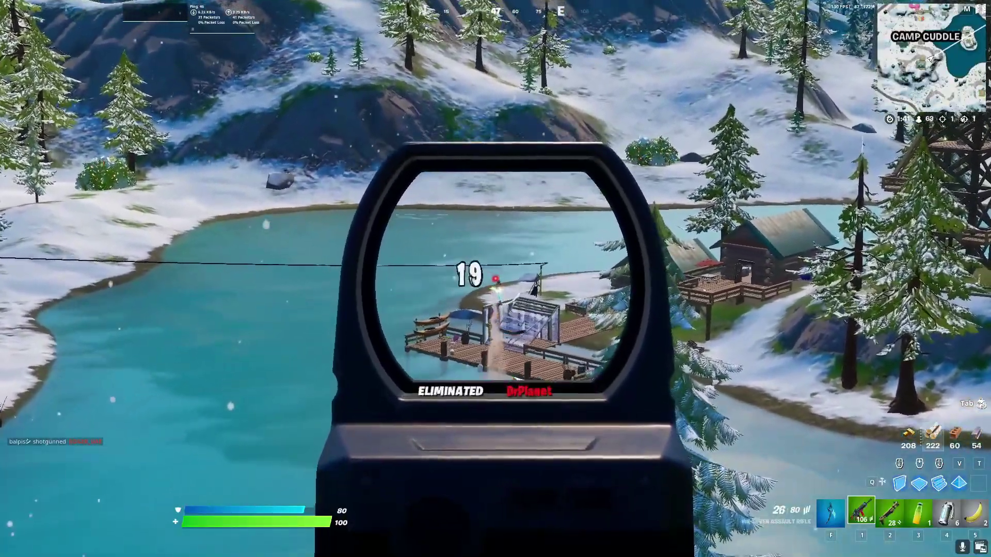
click(495, 279)
click(495, 279)
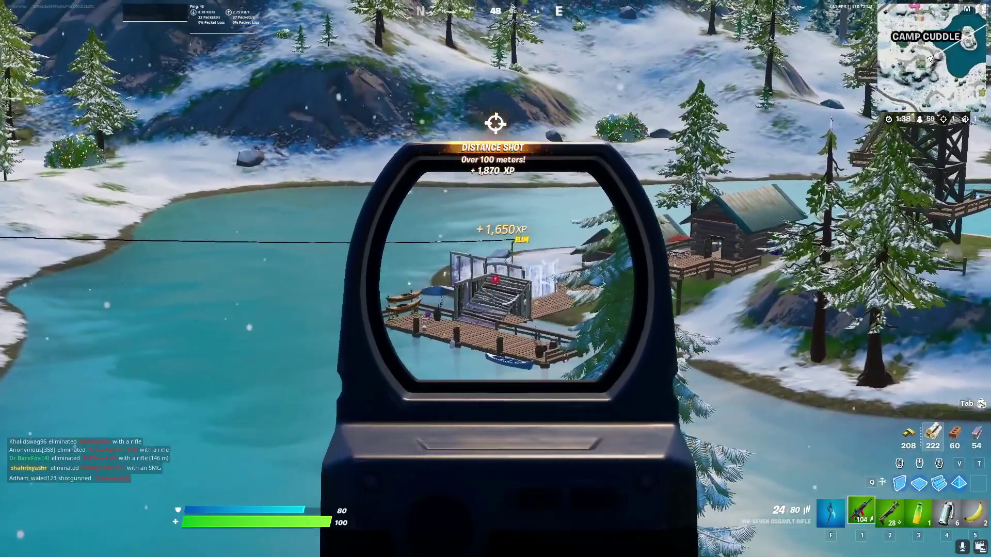
- Run up the snowy hill, scope in with the MK-Seven to shoot an opponent, then reload
right_click(495, 279)
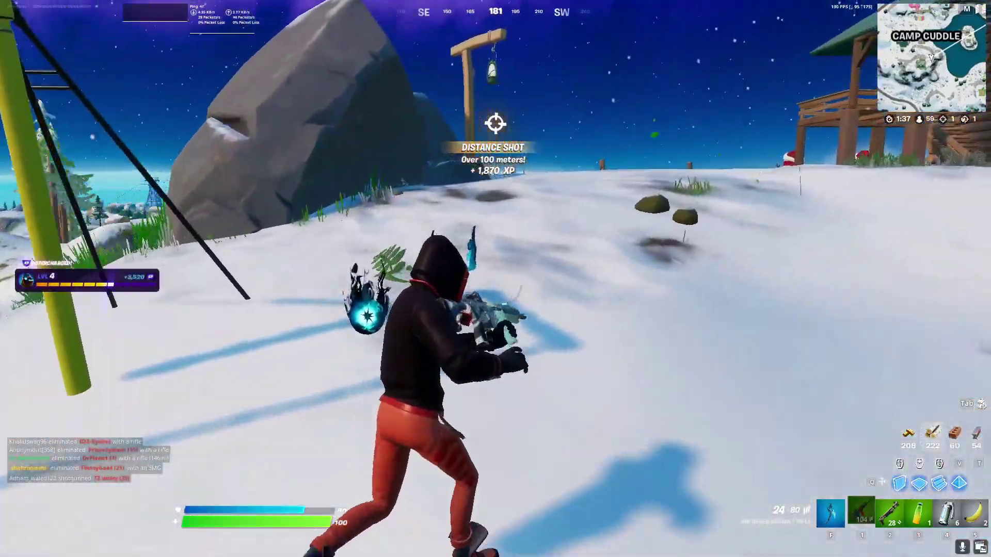
key(w)
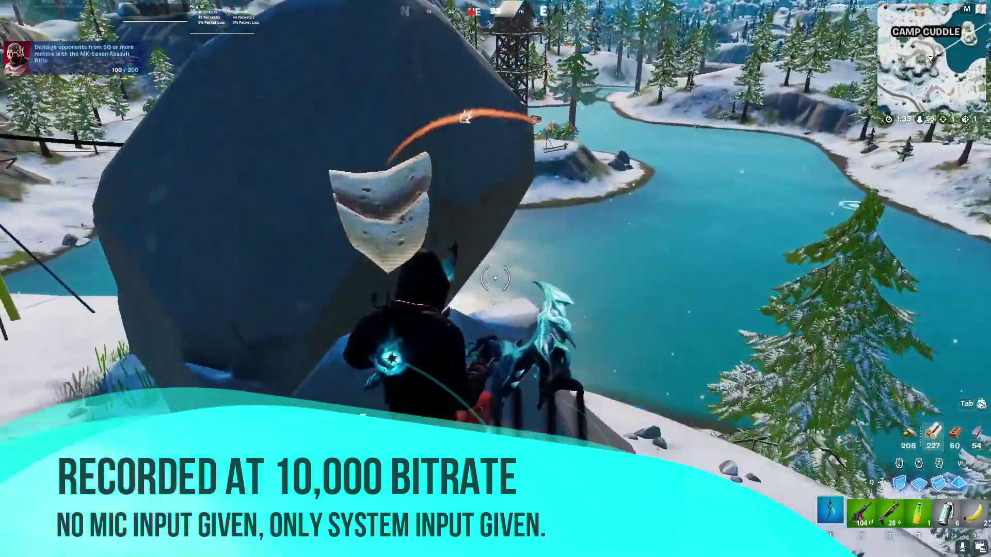
key(1)
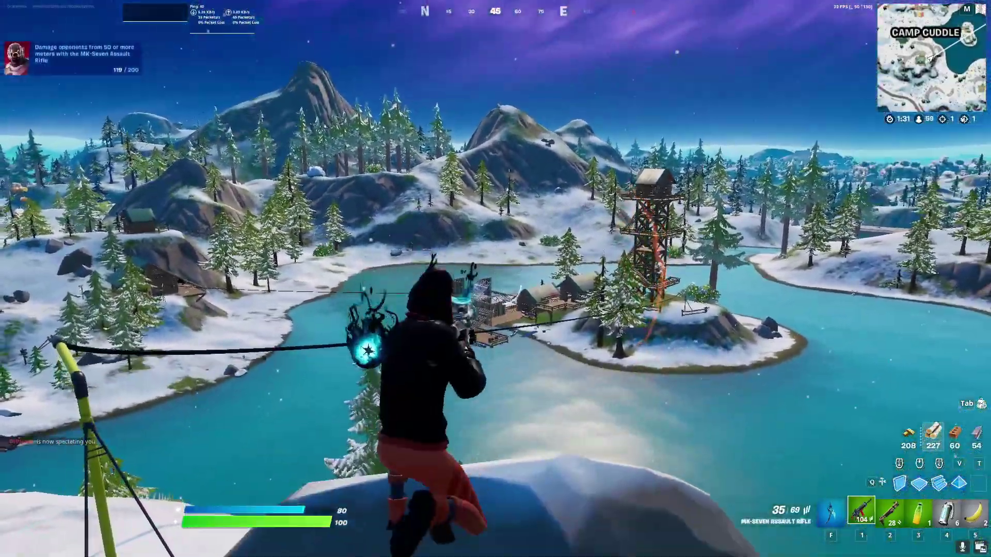
right_click(495, 278)
click(496, 279)
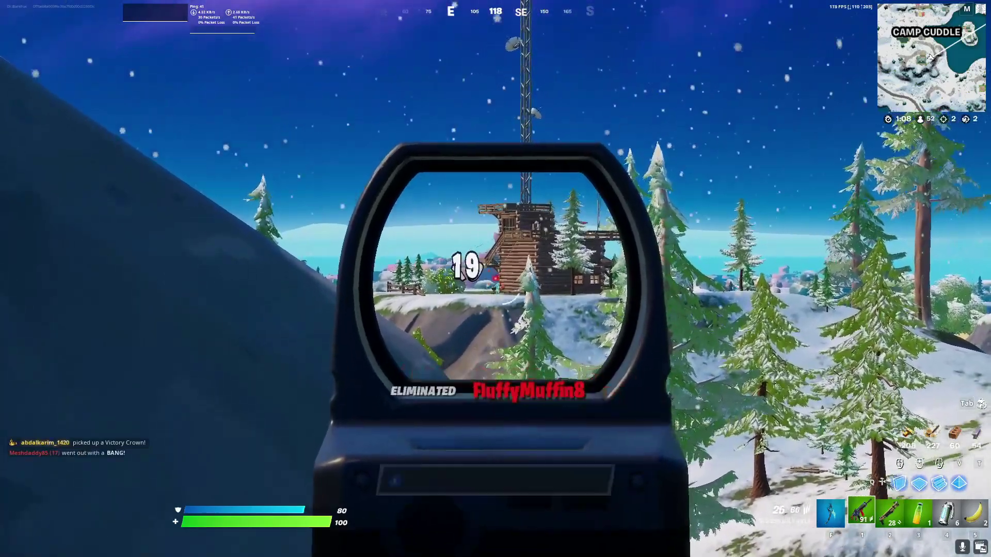
right_click(496, 279)
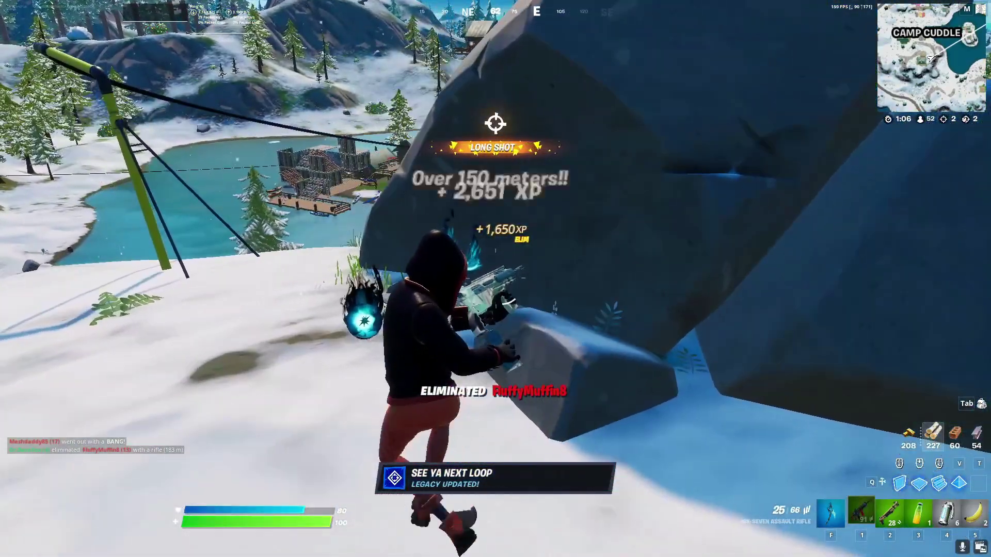
key(r)
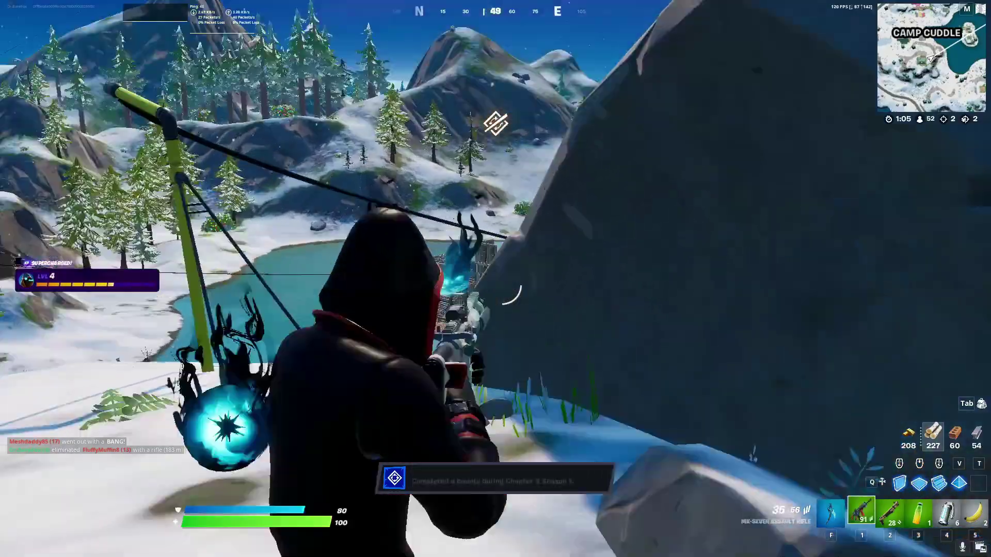
- Scope in on the pink-roofed lake cabins and move downhill toward them
right_click(495, 279)
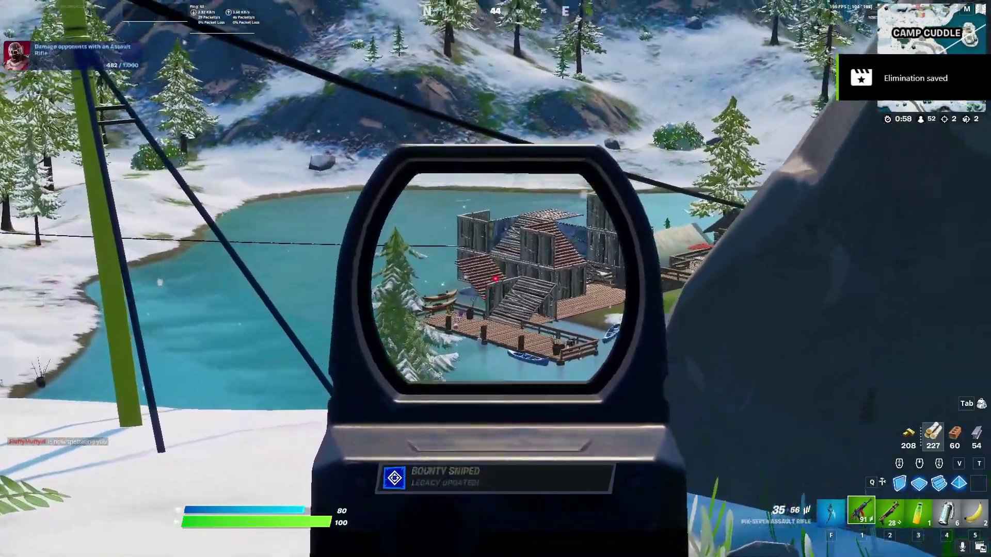
right_click(496, 279)
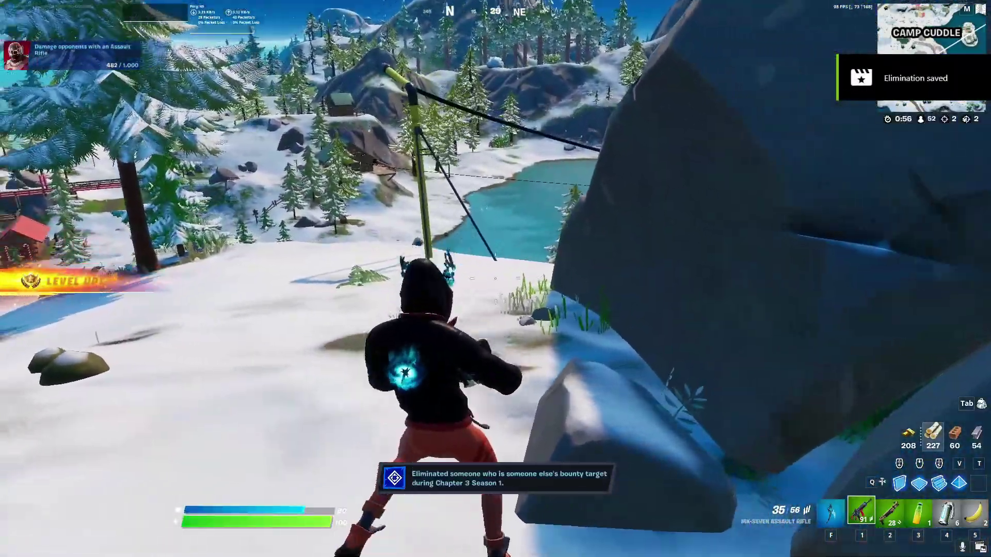
right_click(495, 278)
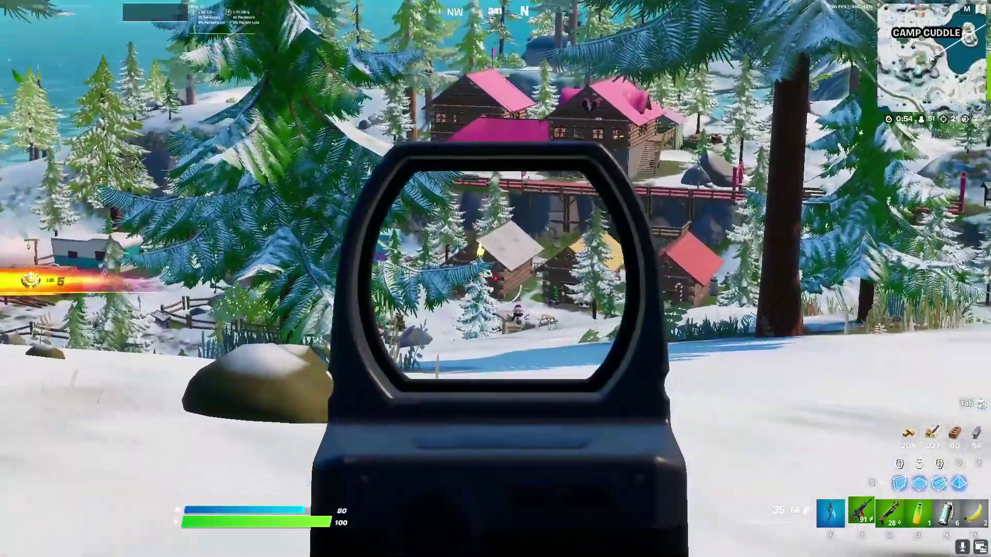
right_click(495, 278)
right_click(495, 278)
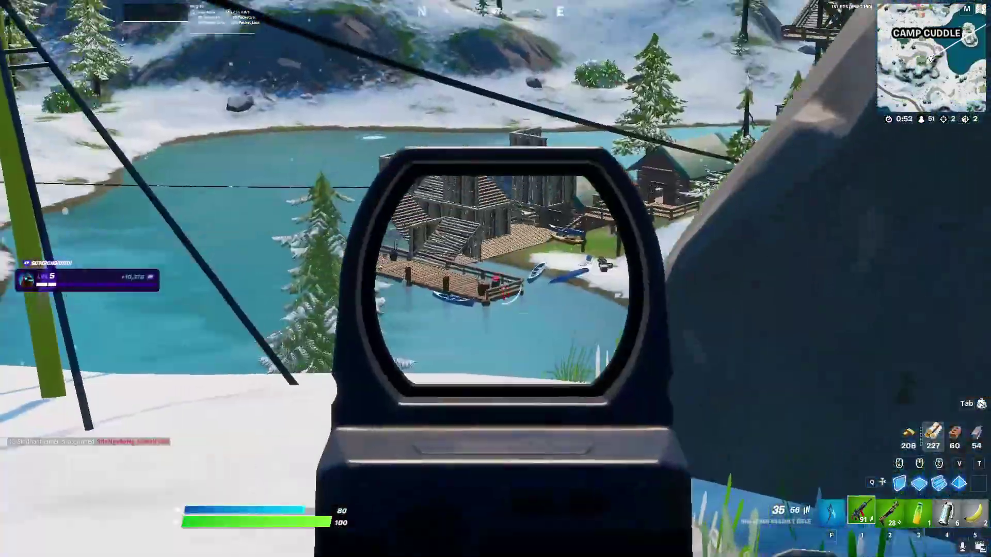
key(w)
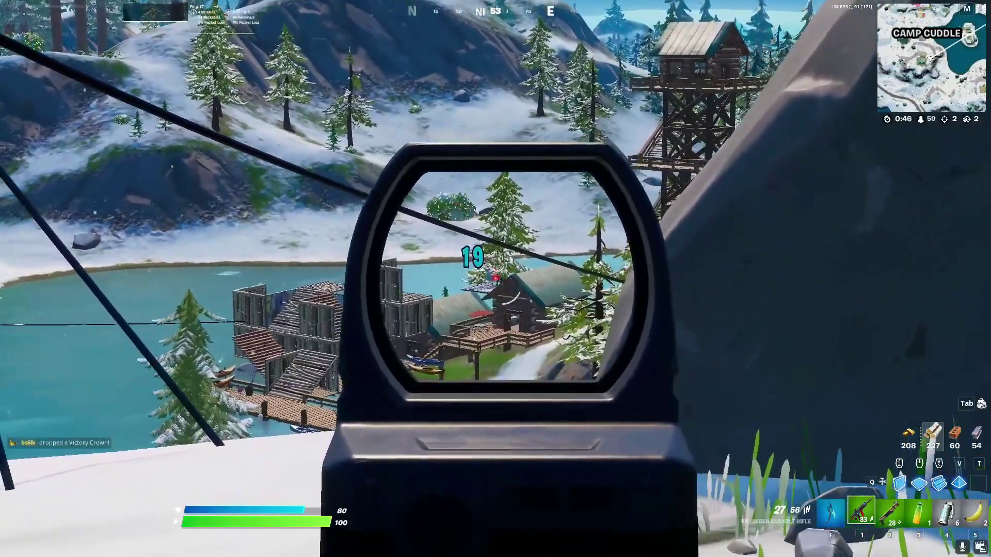
- Scope the cabins from the ridge, reload, and fire until the opponent at the builds is eliminated
key(w)
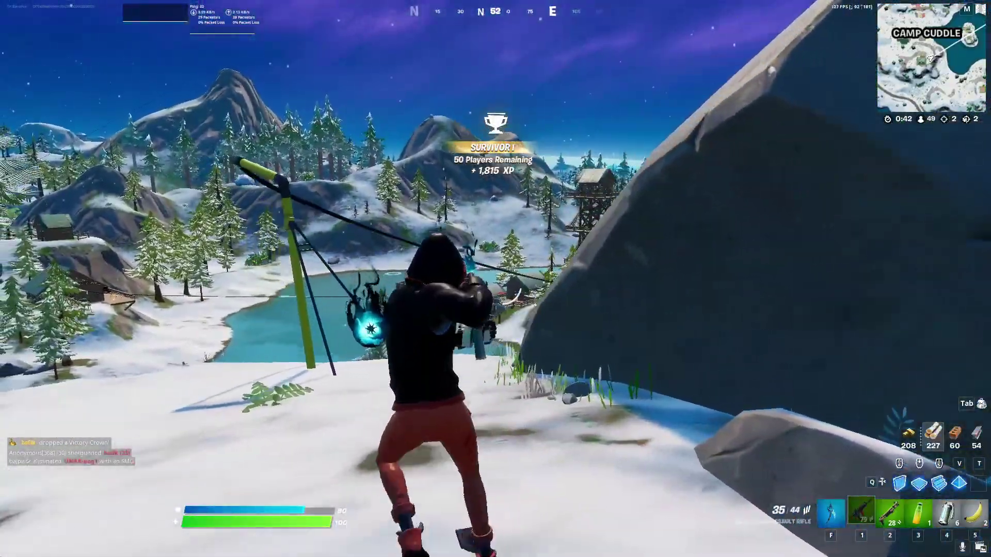
right_click(495, 279)
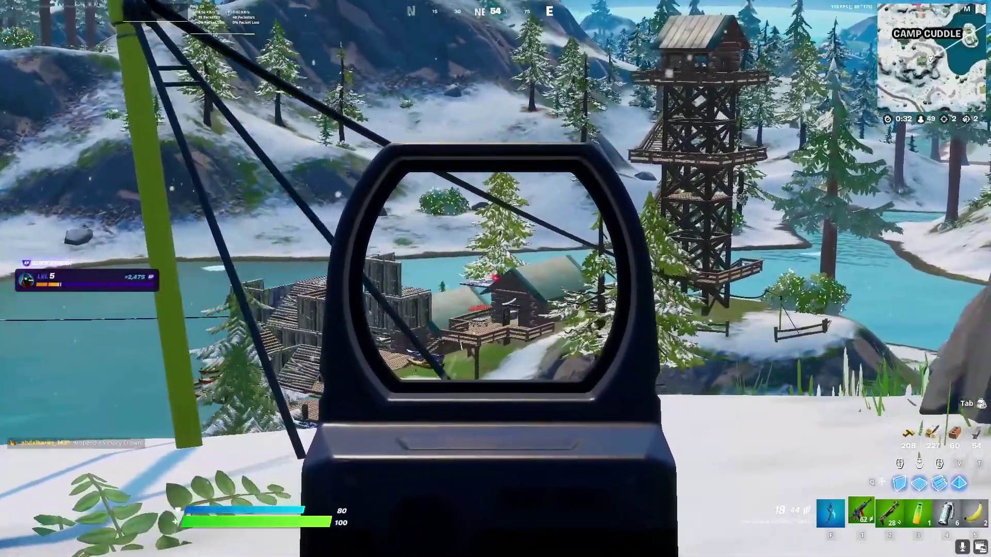
key(w)
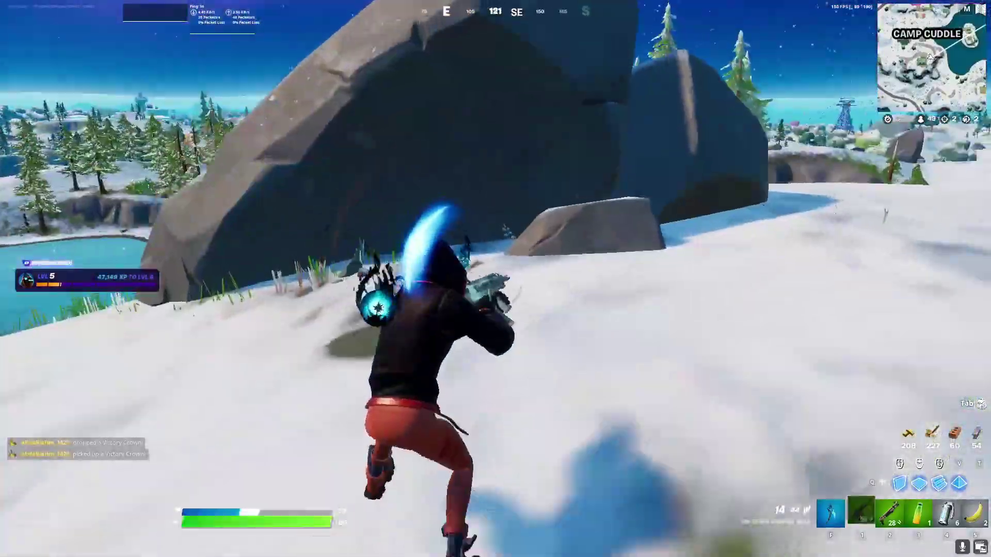
key(r)
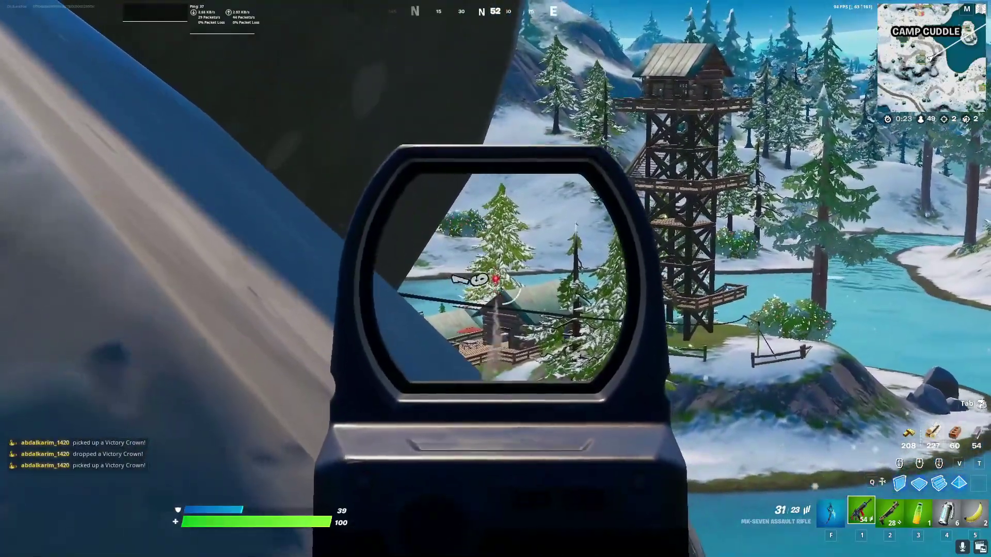
click(495, 279)
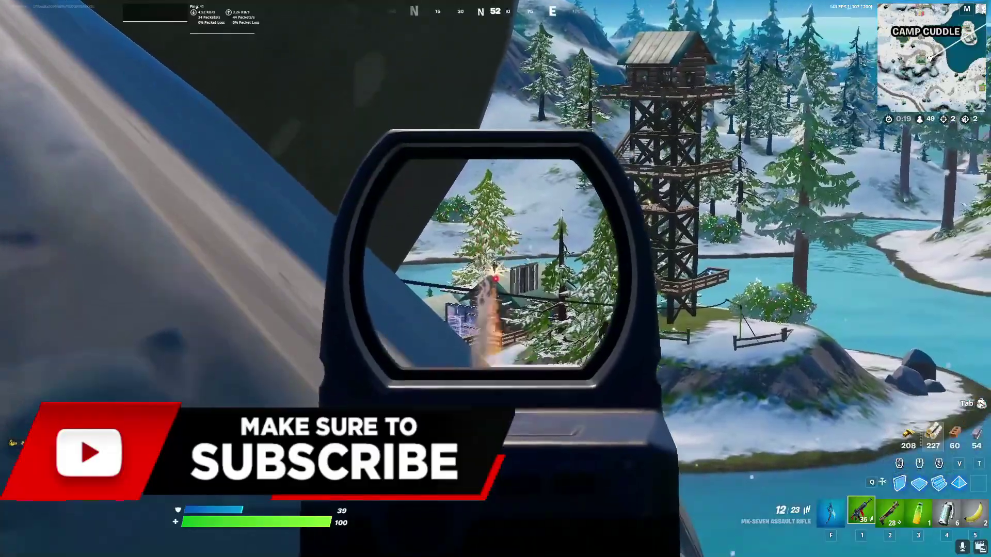
click(496, 278)
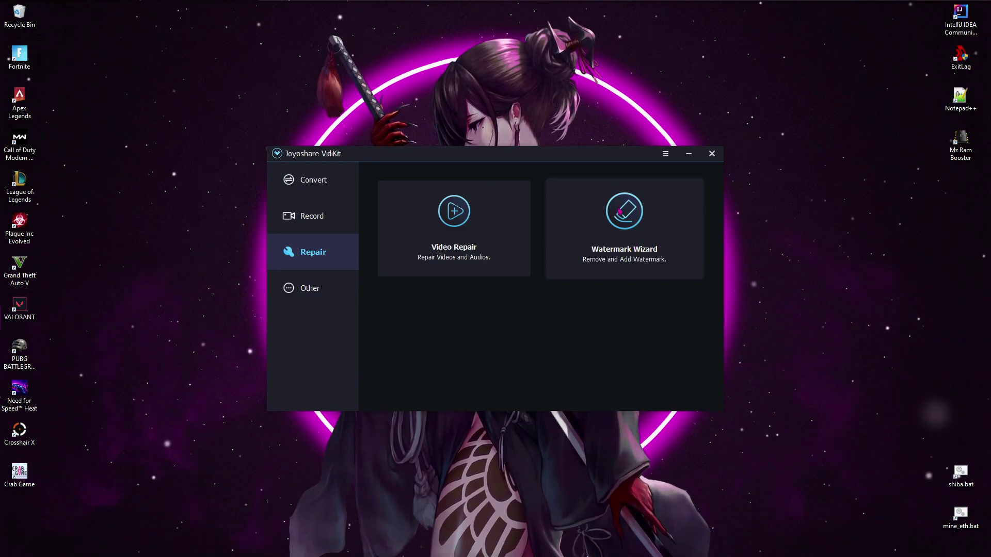
- Open the Watermark Wizard card from VidiKit's Repair section
click(619, 210)
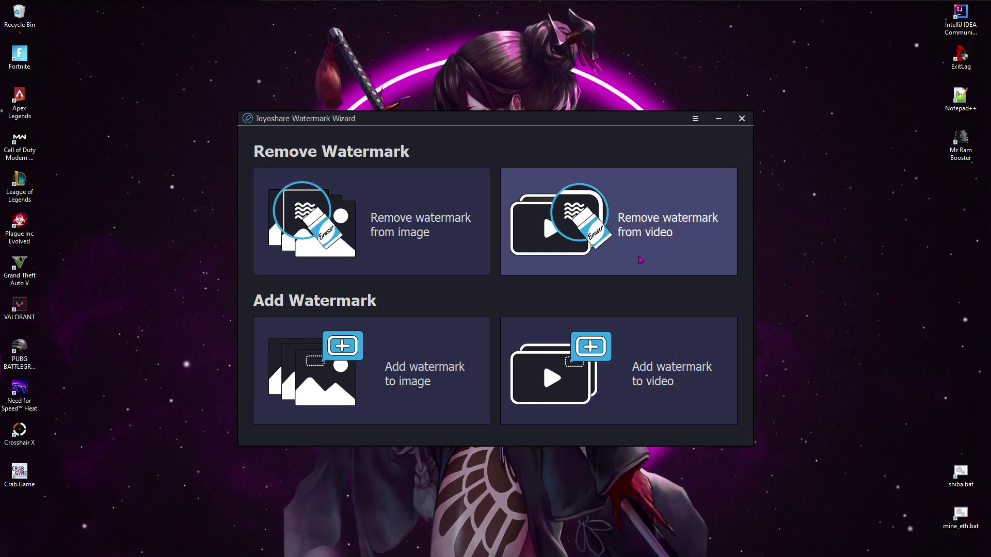
- Import PLAYERUNKNOWN'S BATTLEGROUNDS 2021.mp4 from the AddWatermarkToVideo folder into Remove watermark from video
click(617, 224)
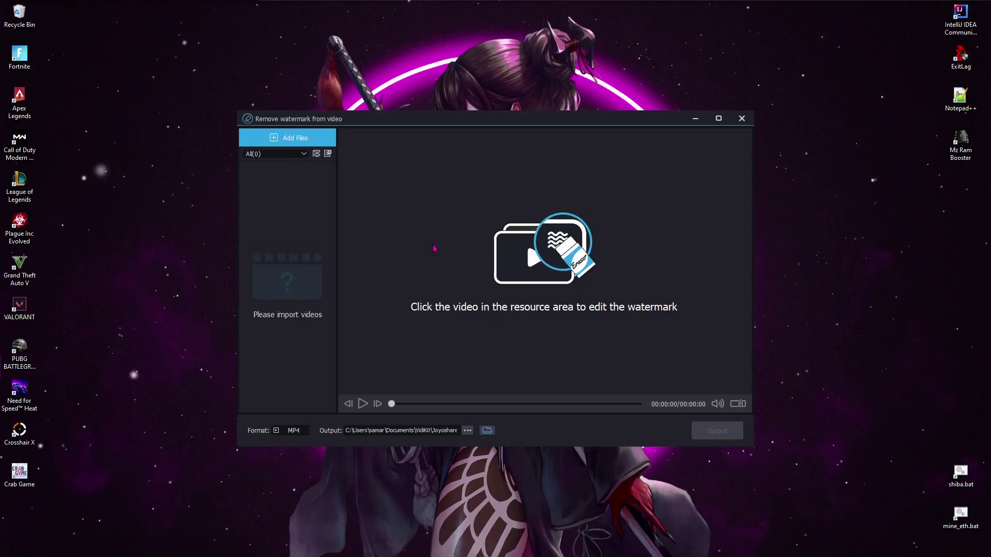
click(294, 141)
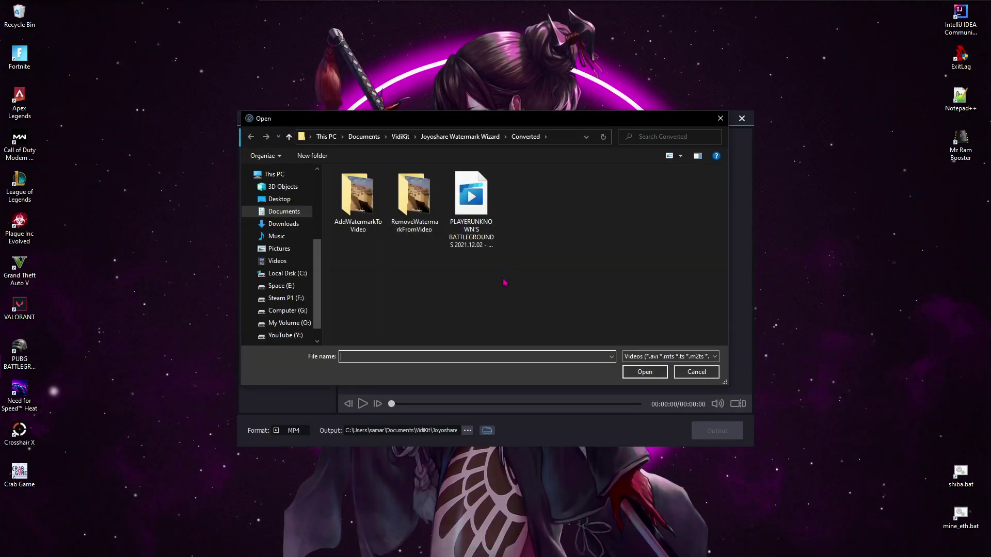
double_click(366, 202)
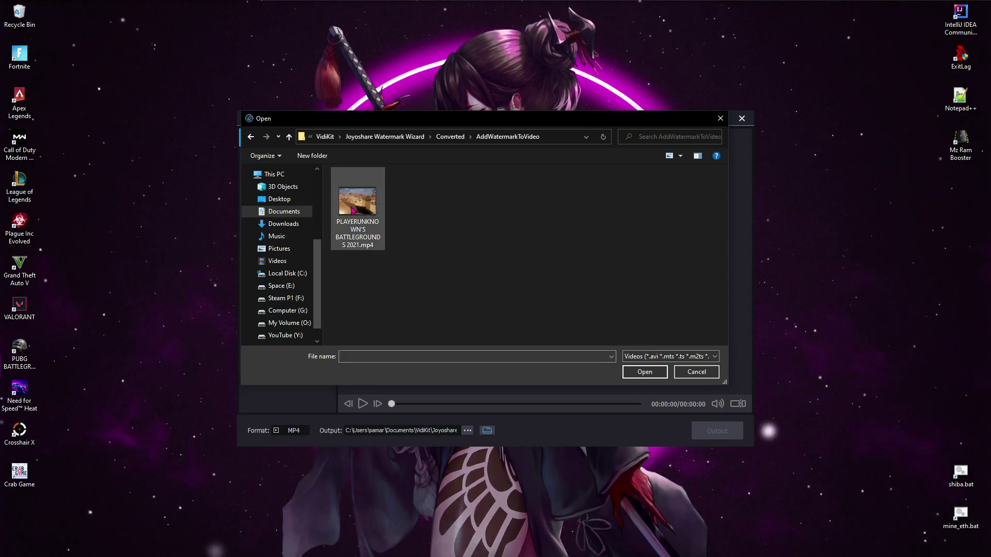
click(361, 202)
click(660, 371)
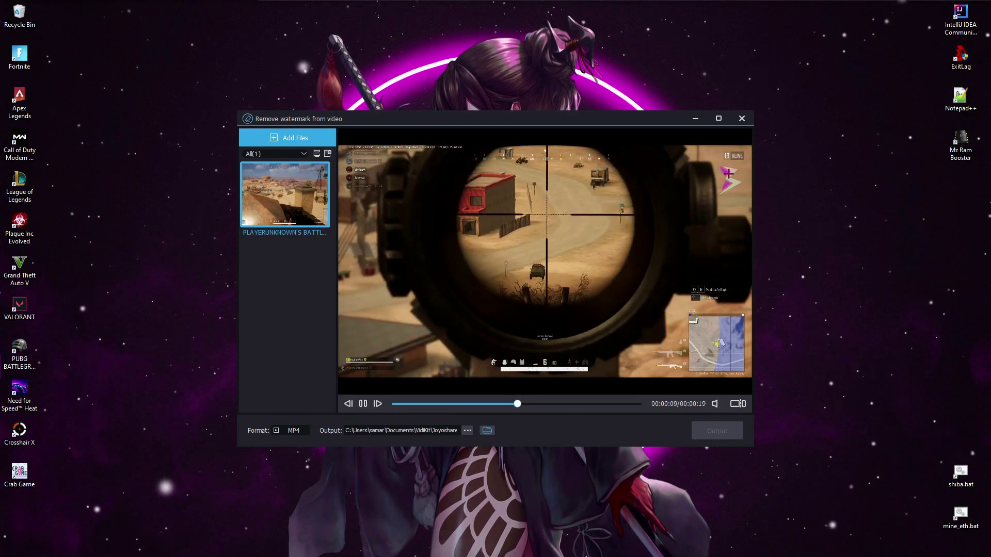
- Box the top-right logo in the PUBG preview and export a watermark-free copy
drag(713, 163, 745, 198)
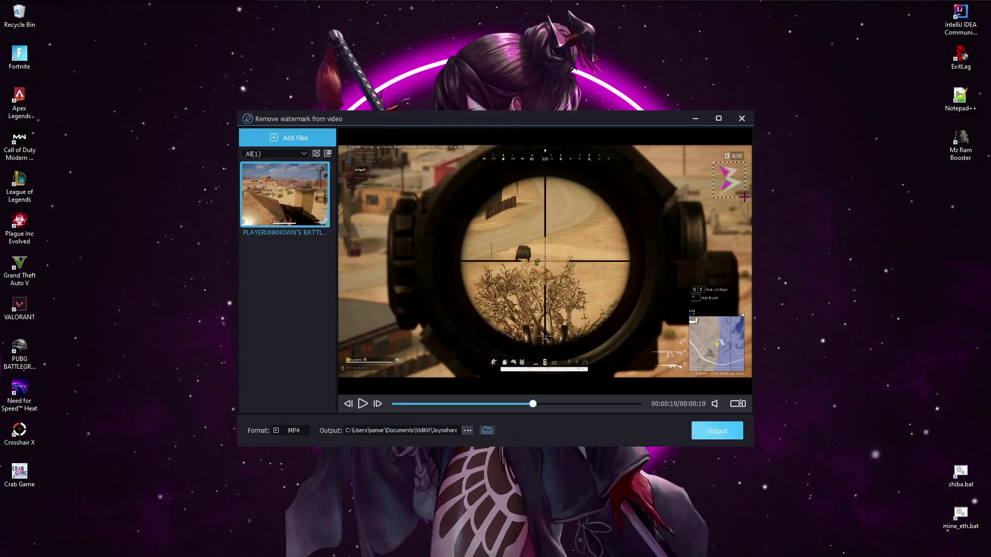
click(717, 431)
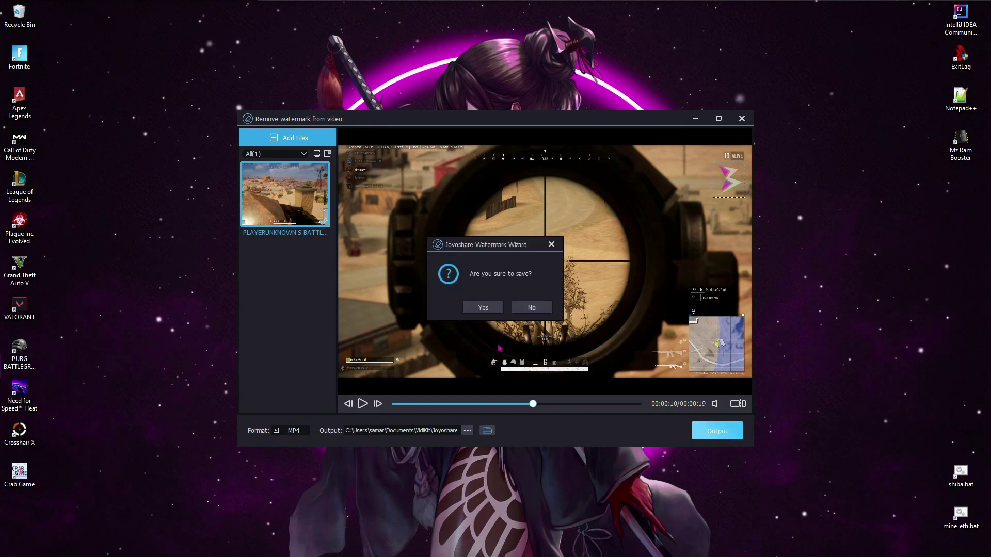
click(485, 308)
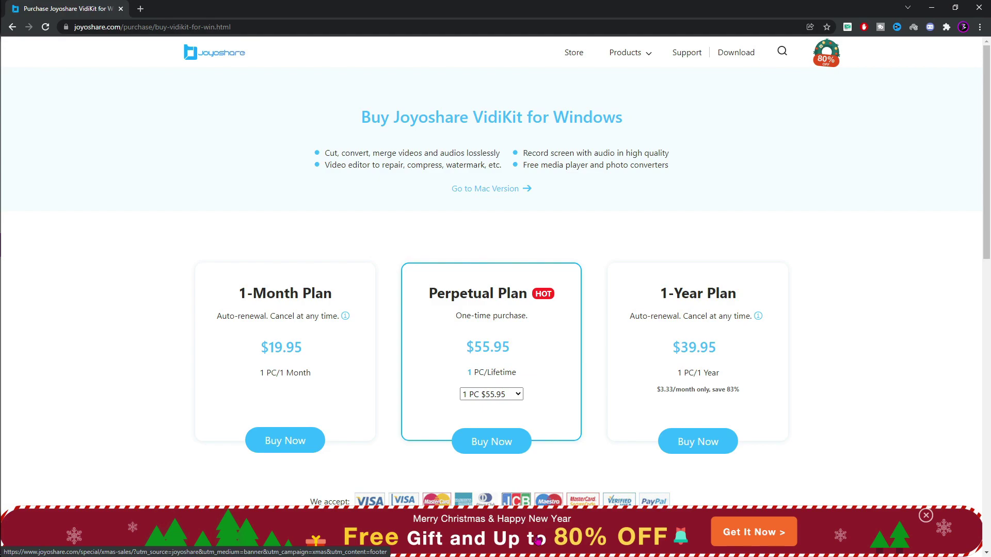
- Scroll over the VidiKit for Windows pricing plans: 1-Month, Perpetual and 1-Year
scroll(454, 370, down, 1)
scroll(465, 365, up, 1)
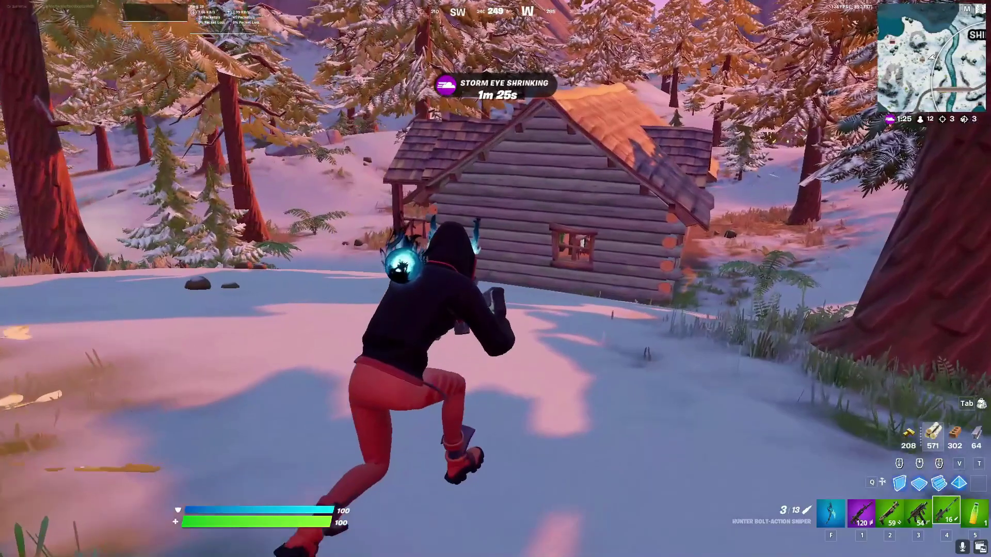
- Circle the log cabin and snipe the enemy with a scoped headshot
key(w)
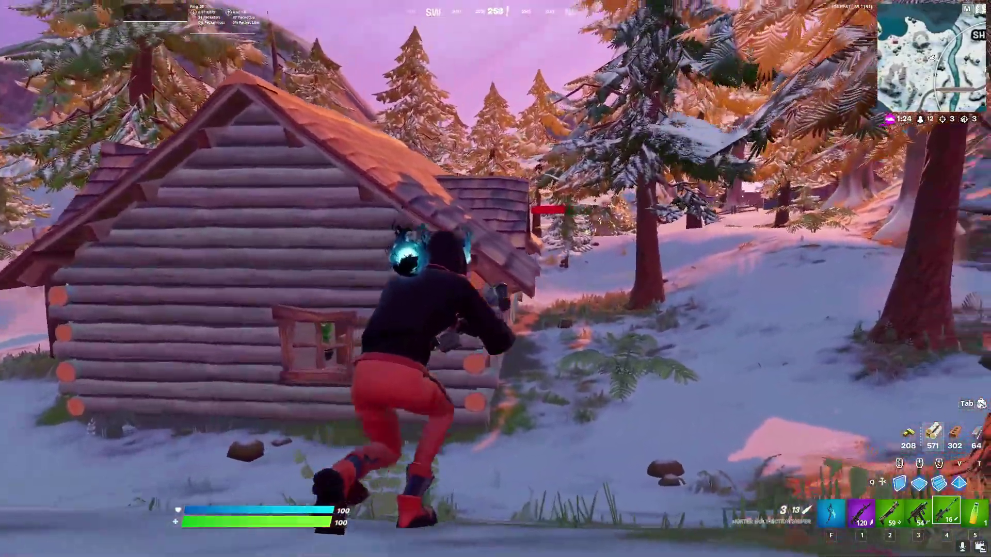
right_click(495, 279)
key(d)
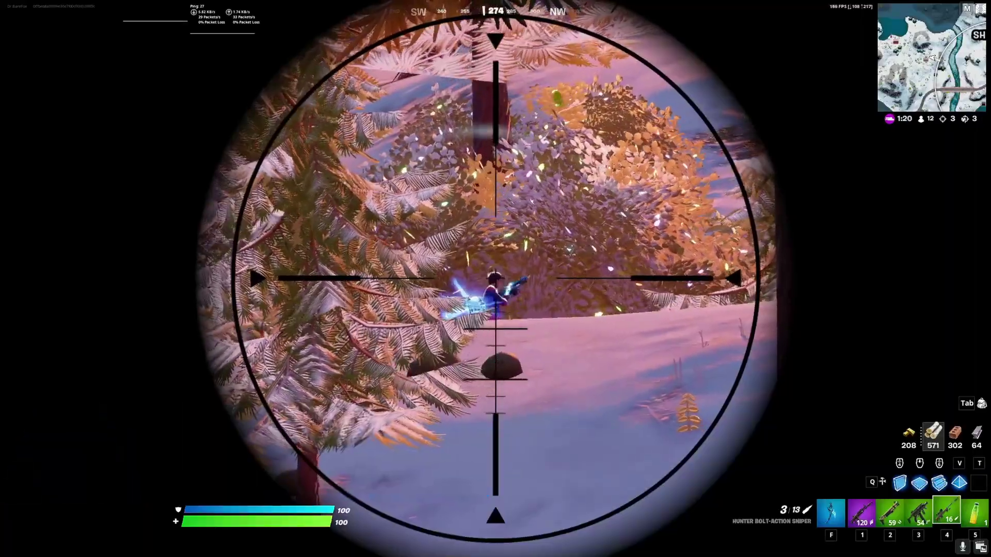
click(495, 278)
- Reload the sniper rifle and run past the cabin up the snowy slope
key(w)
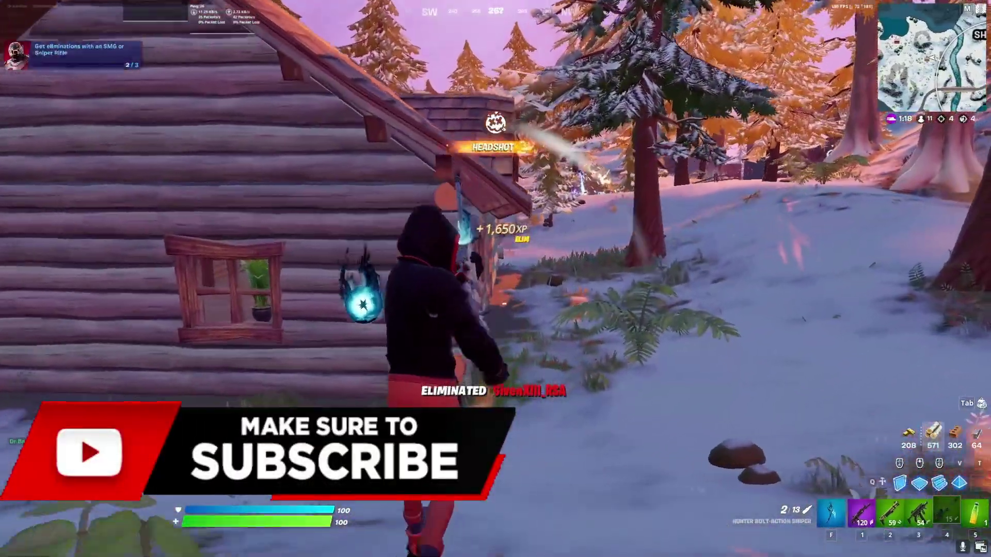
key(w)
key(r)
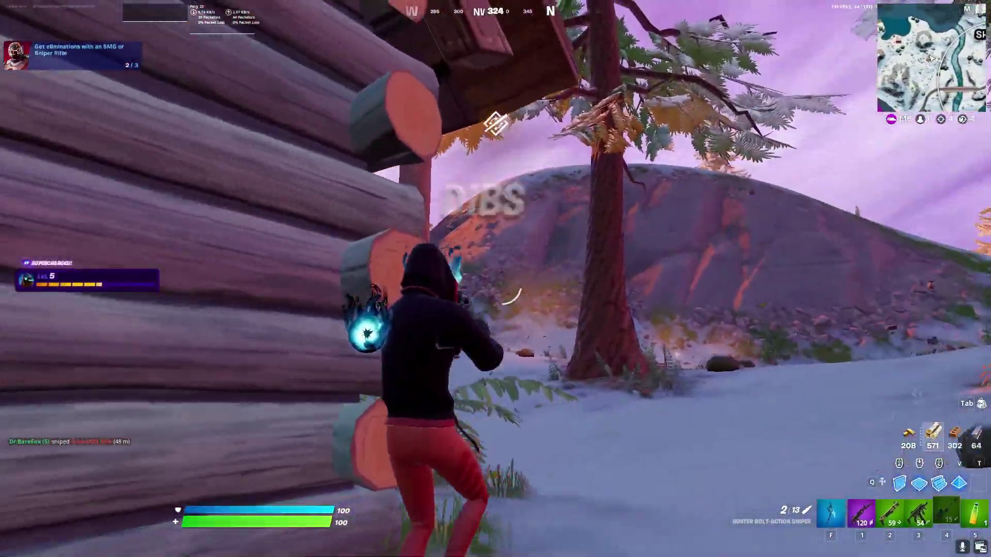
key(w)
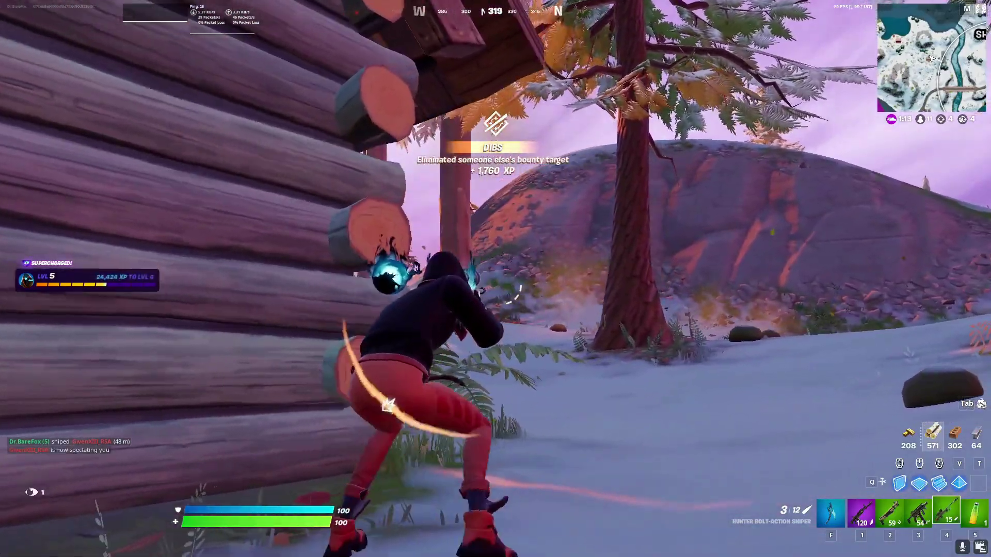
key(w)
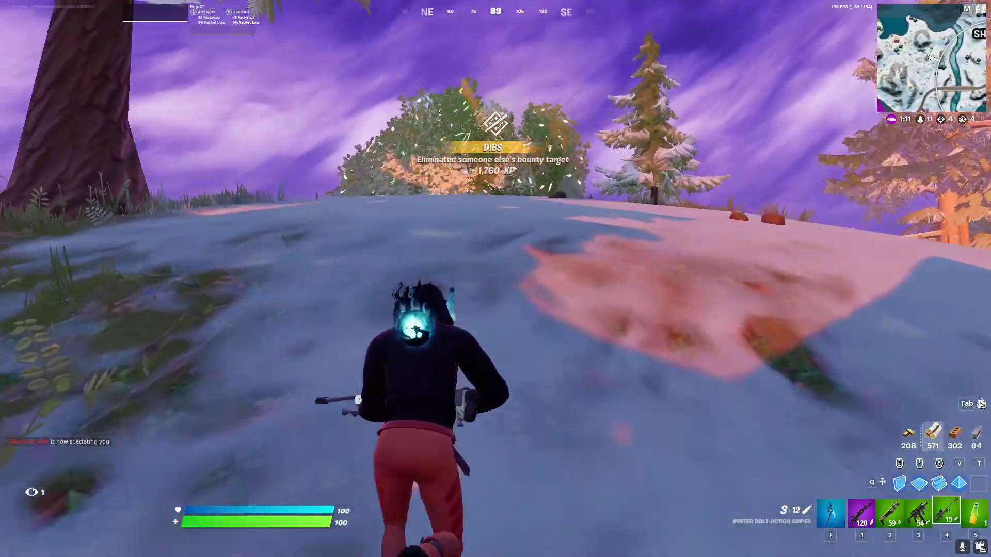